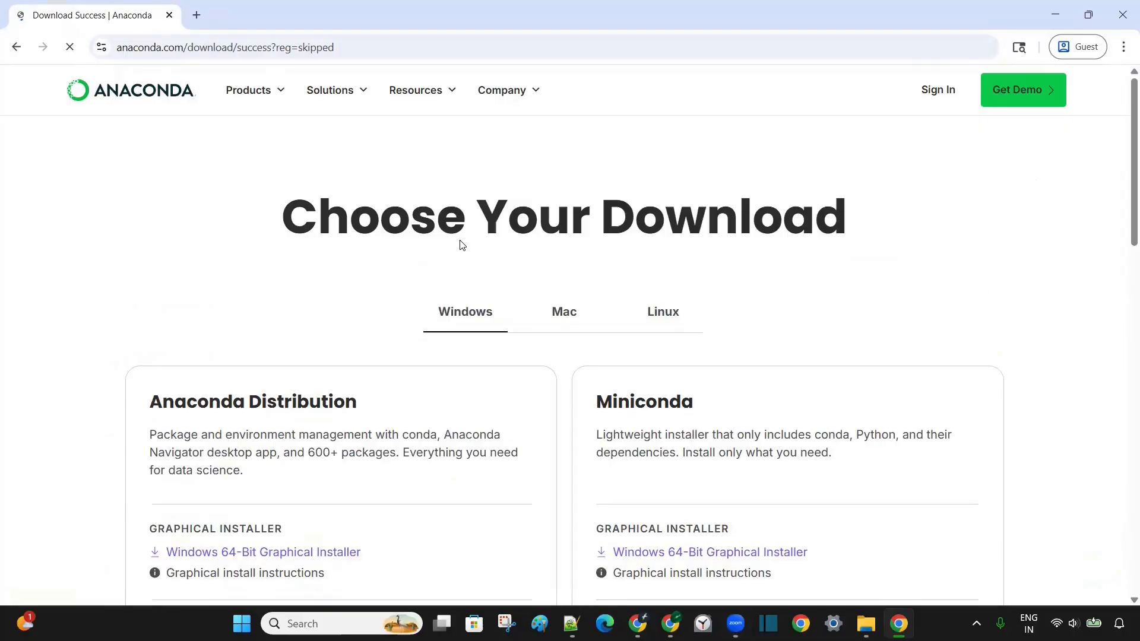
- Download Anaconda Distribution's Windows 64-Bit Graphical Installer from the Choose Your Download page
scroll(461, 244, down, 2)
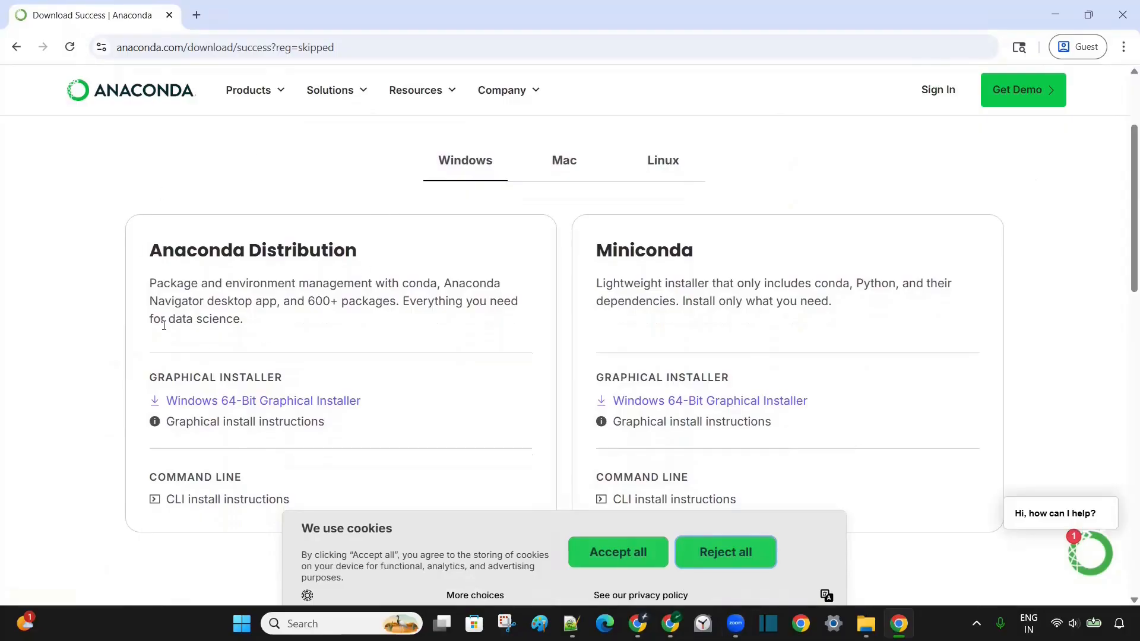
click(340, 402)
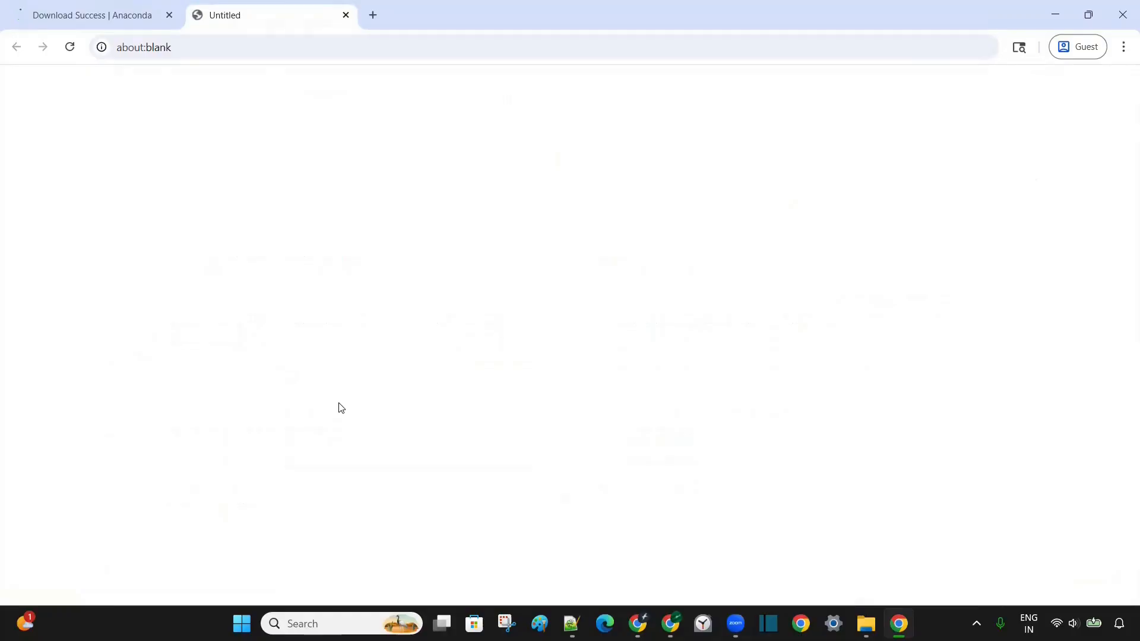
- Save Anaconda3-2025.12-2-Windows-x86_64.exe to Downloads and show it in File Explorer
click(470, 437)
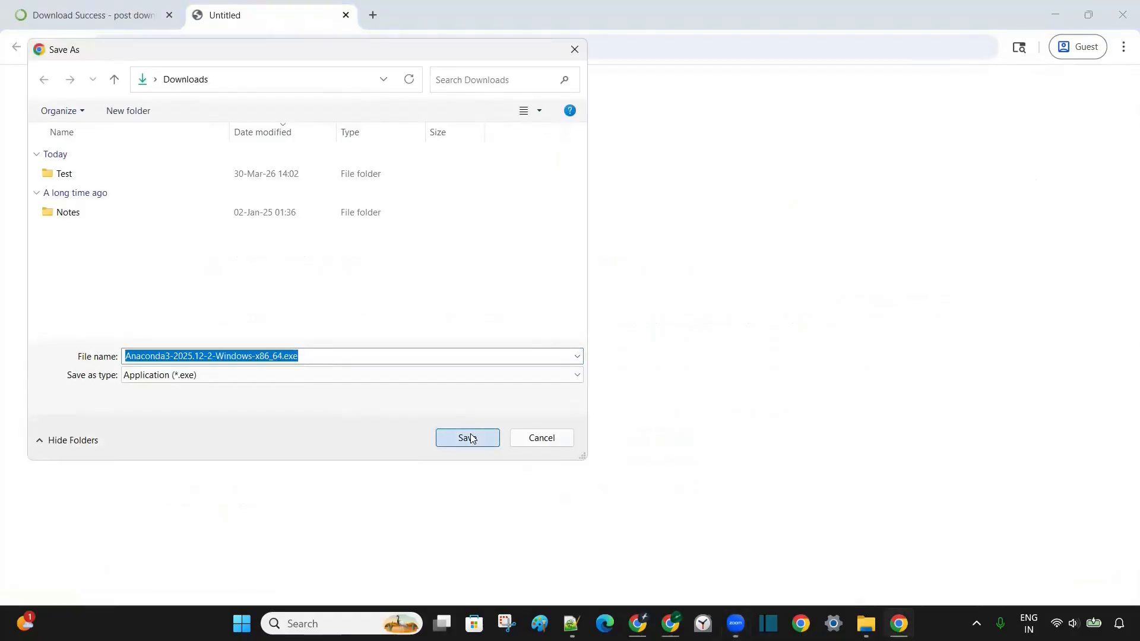
mouse_move(950, 177)
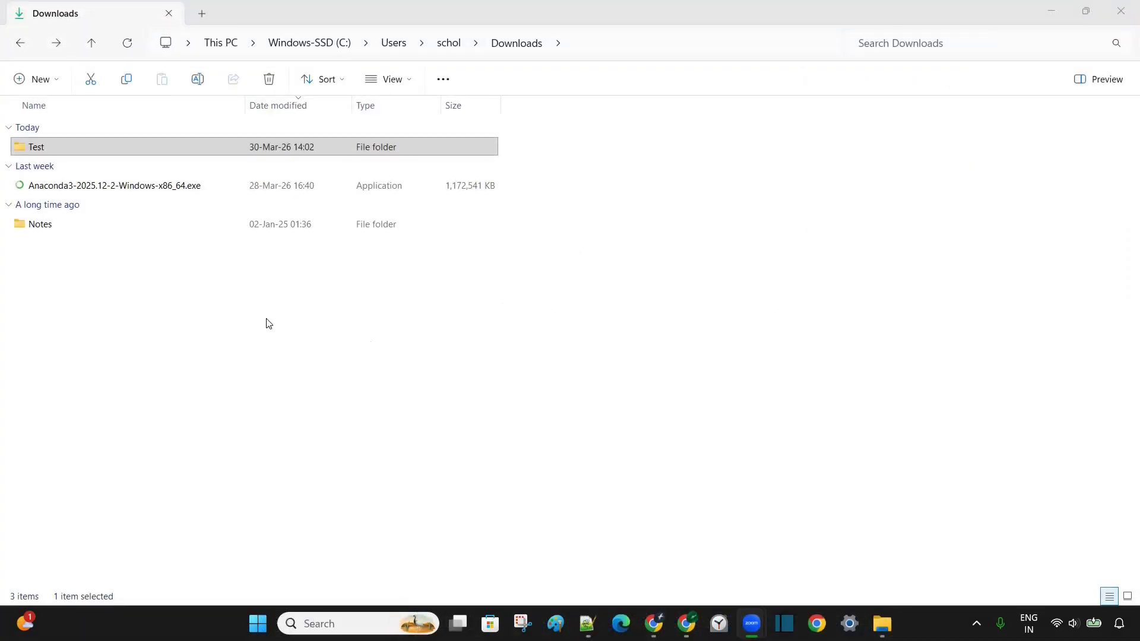
- Run the Anaconda installer, accept the licence, and choose Just Me with the default destination folder
click(175, 186)
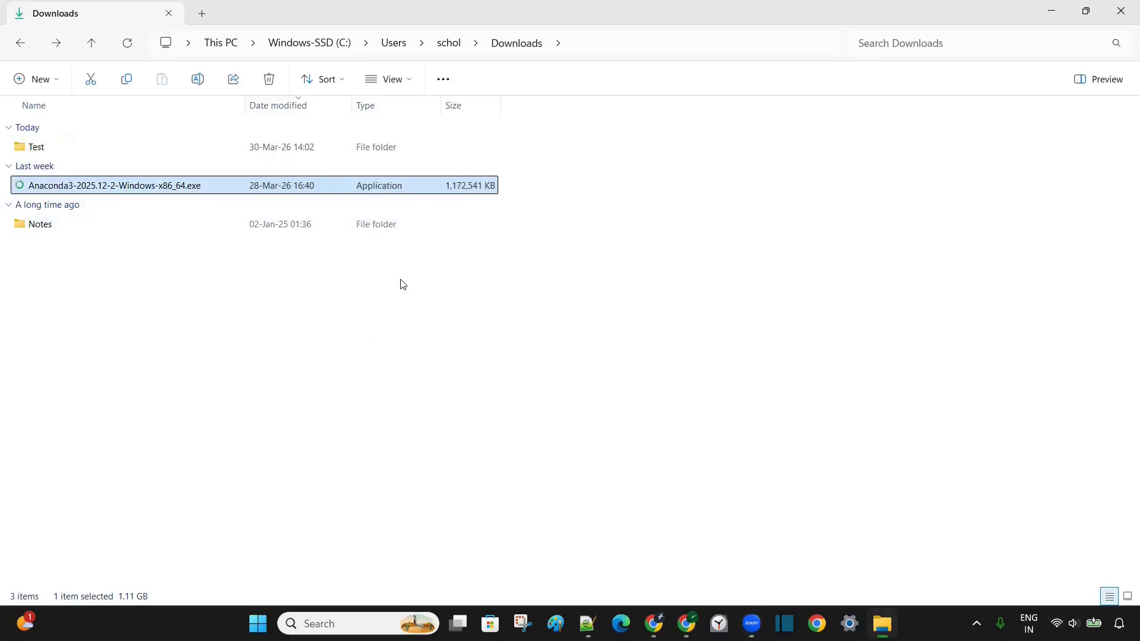
double_click(162, 186)
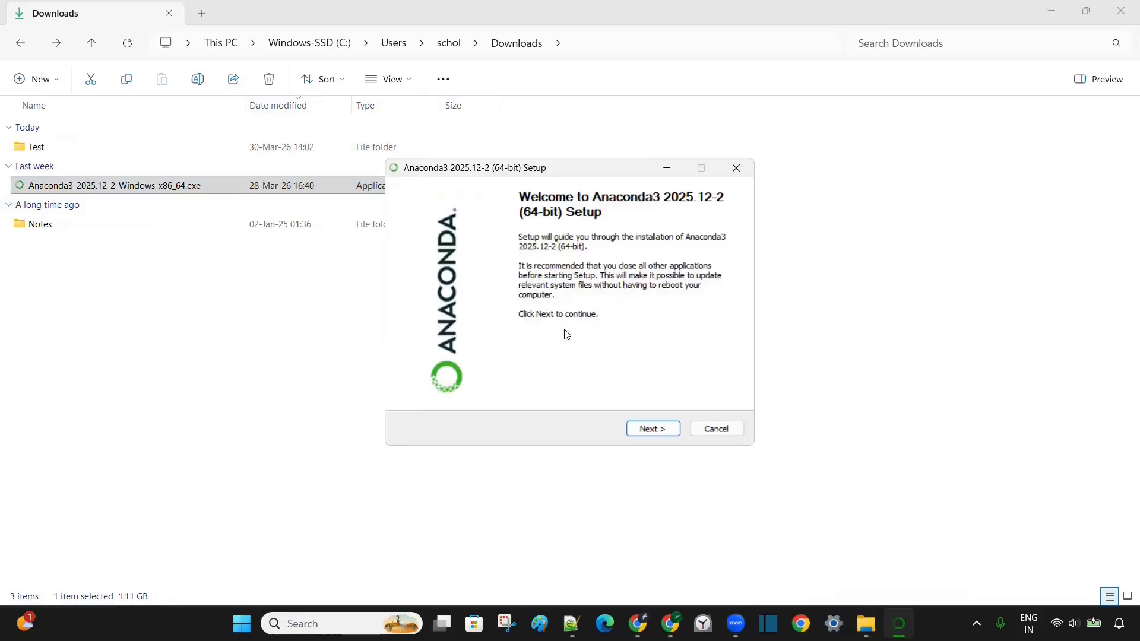
click(653, 428)
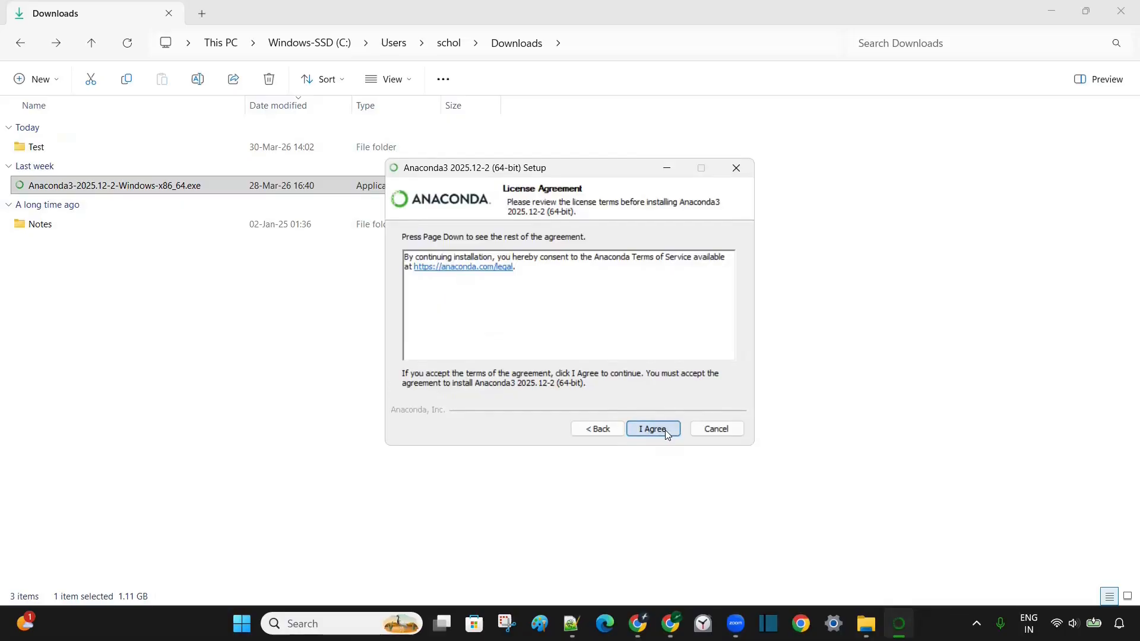
click(665, 429)
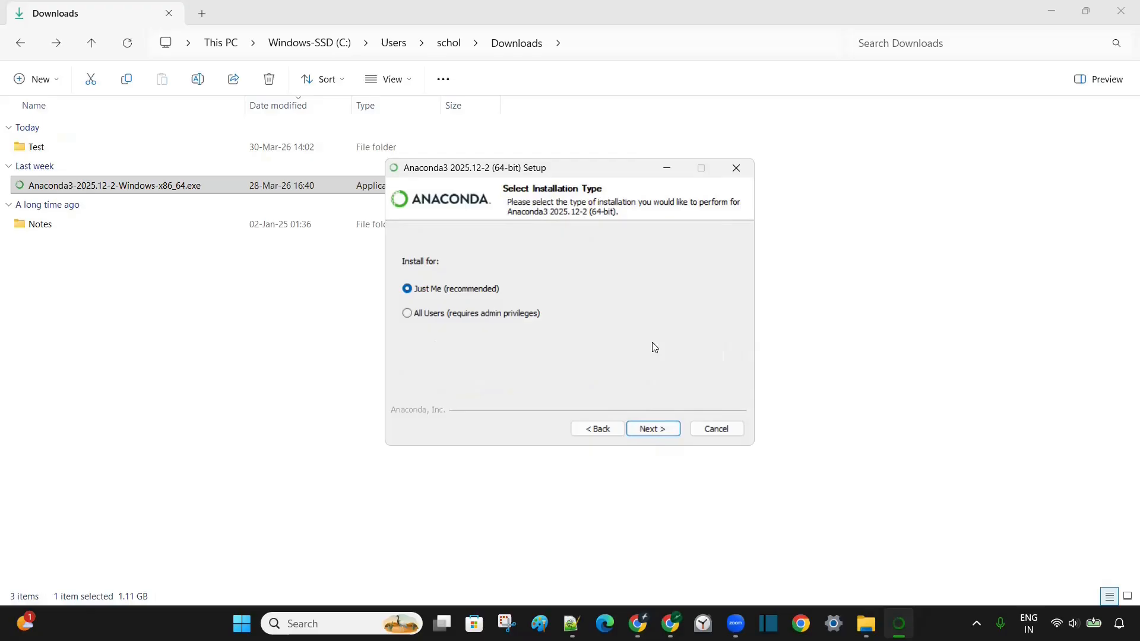
click(665, 431)
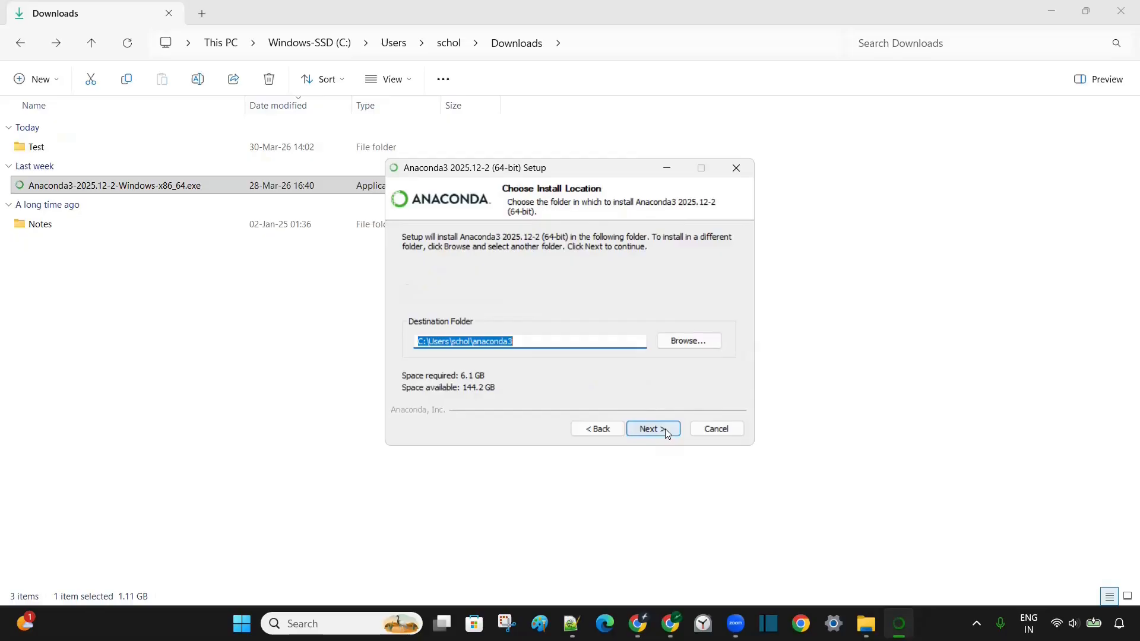
click(667, 429)
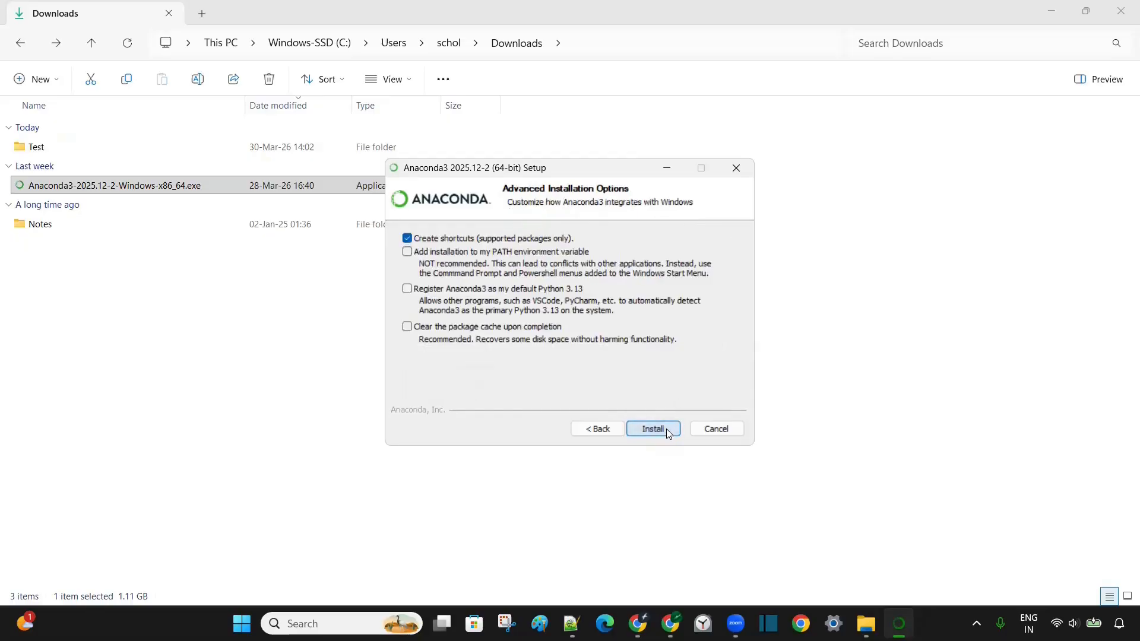
- Enable PATH, default Python 3.13 and package-cache clearing, then install Anaconda
click(408, 252)
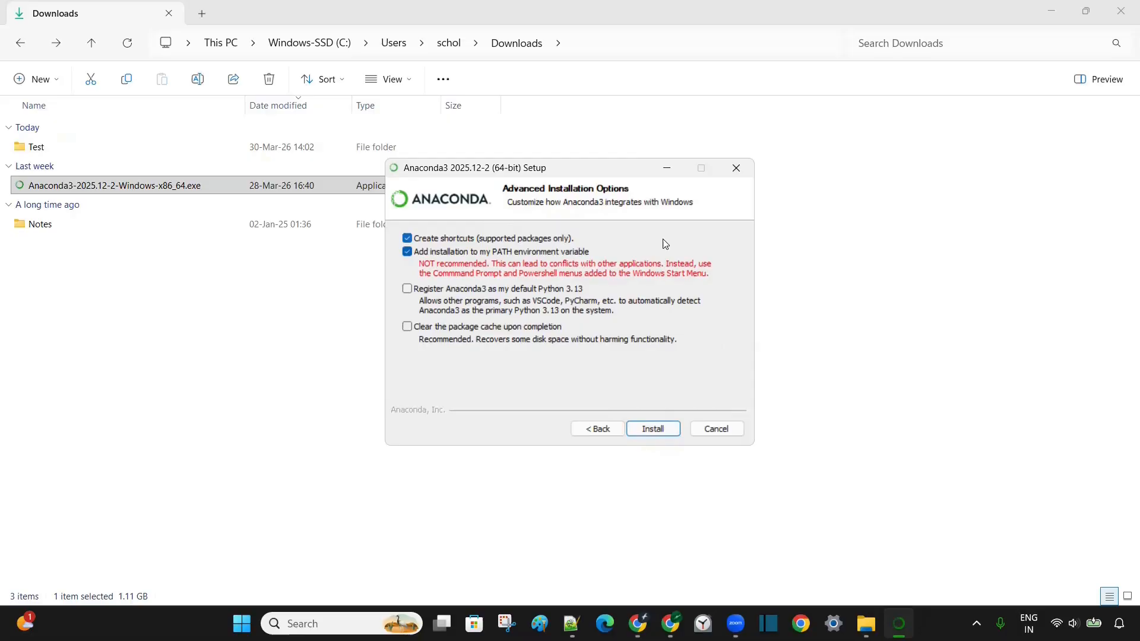
click(407, 289)
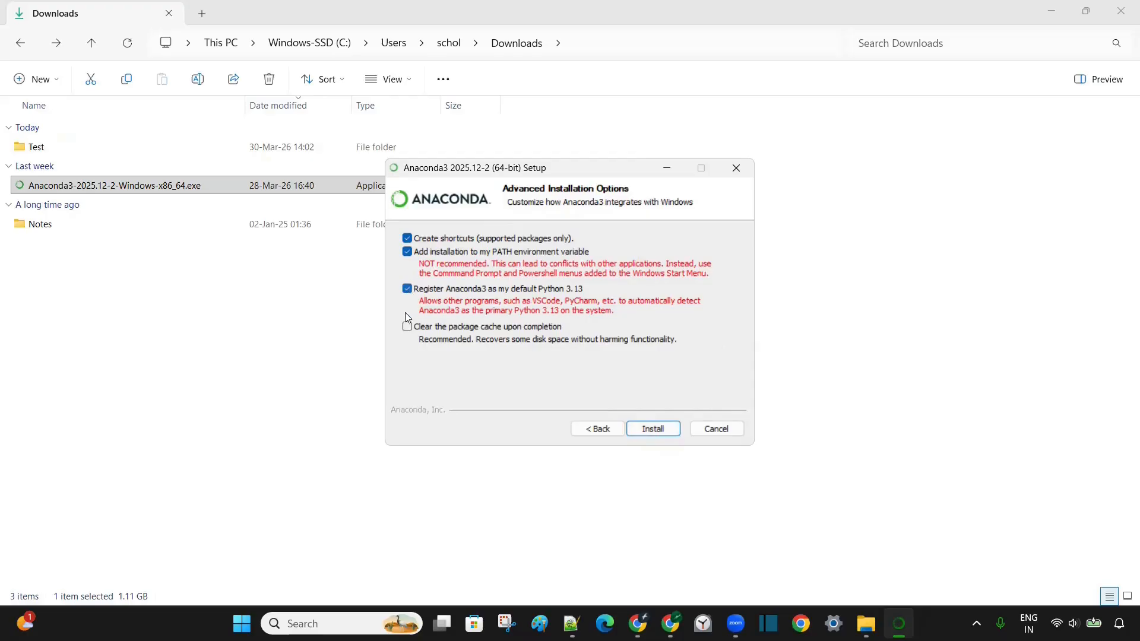
click(407, 328)
click(655, 434)
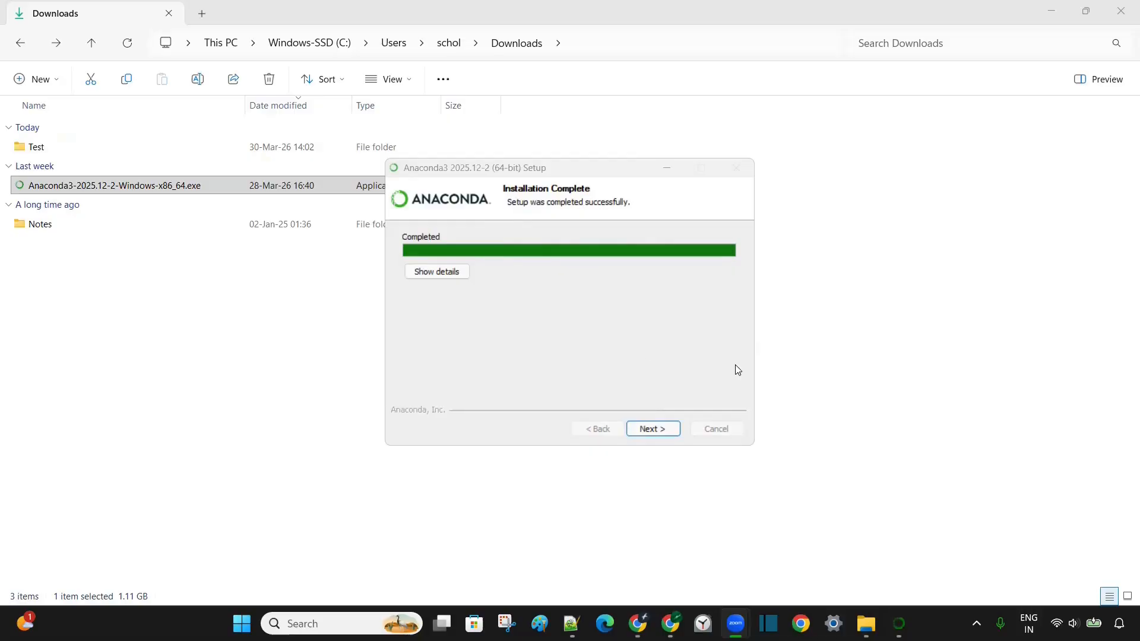
- Finish the installer with 'Welcome to Anaconda' unchecked and 'Launch Anaconda Navigator' kept checked
click(662, 431)
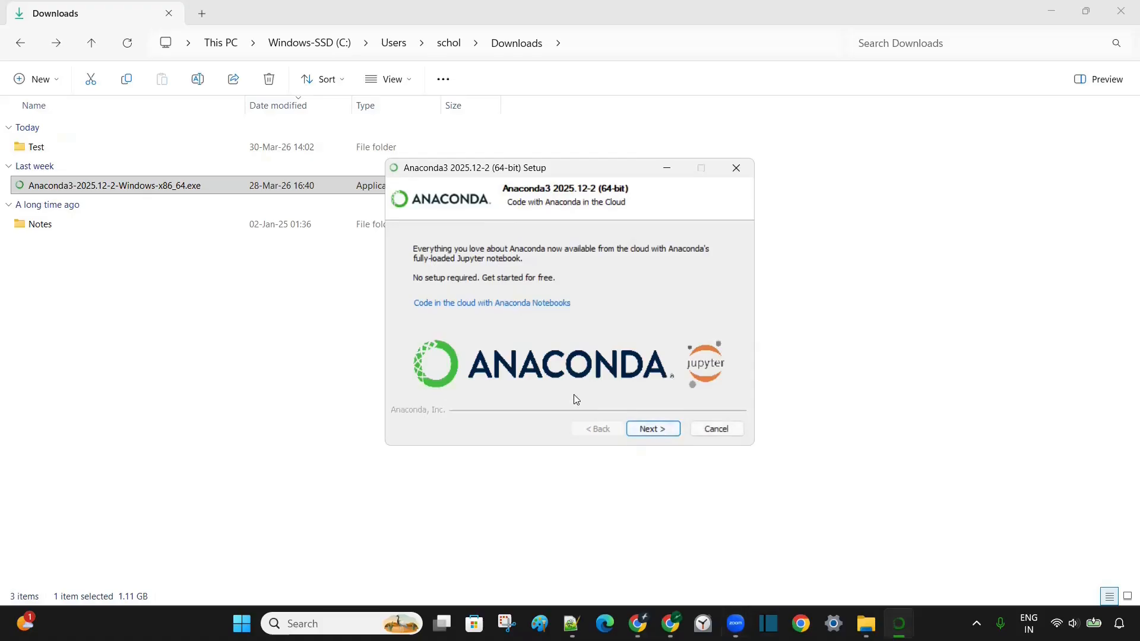
click(661, 430)
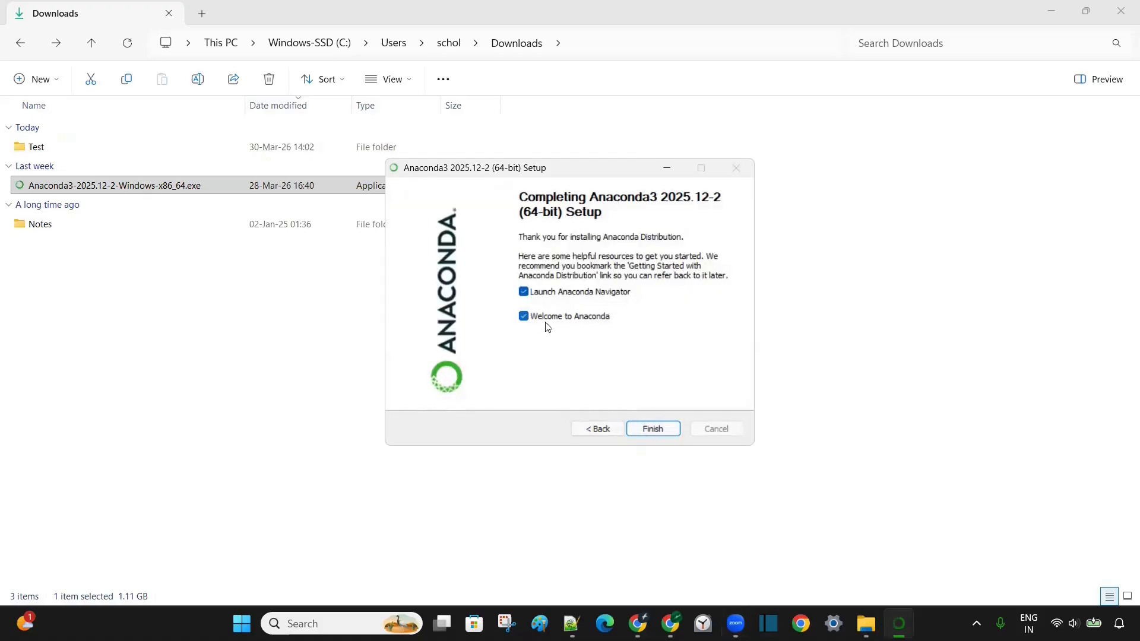
click(526, 318)
click(662, 429)
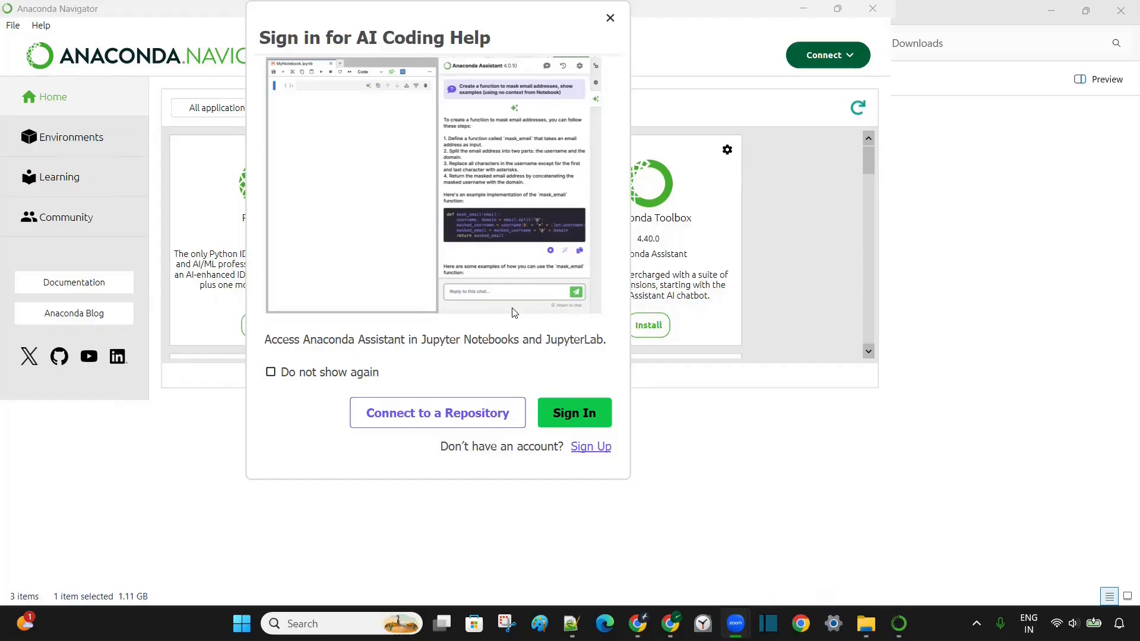
- Dismiss the AI sign-in prompt, maximize Navigator, and launch Jupyter Notebook from its tile
click(611, 19)
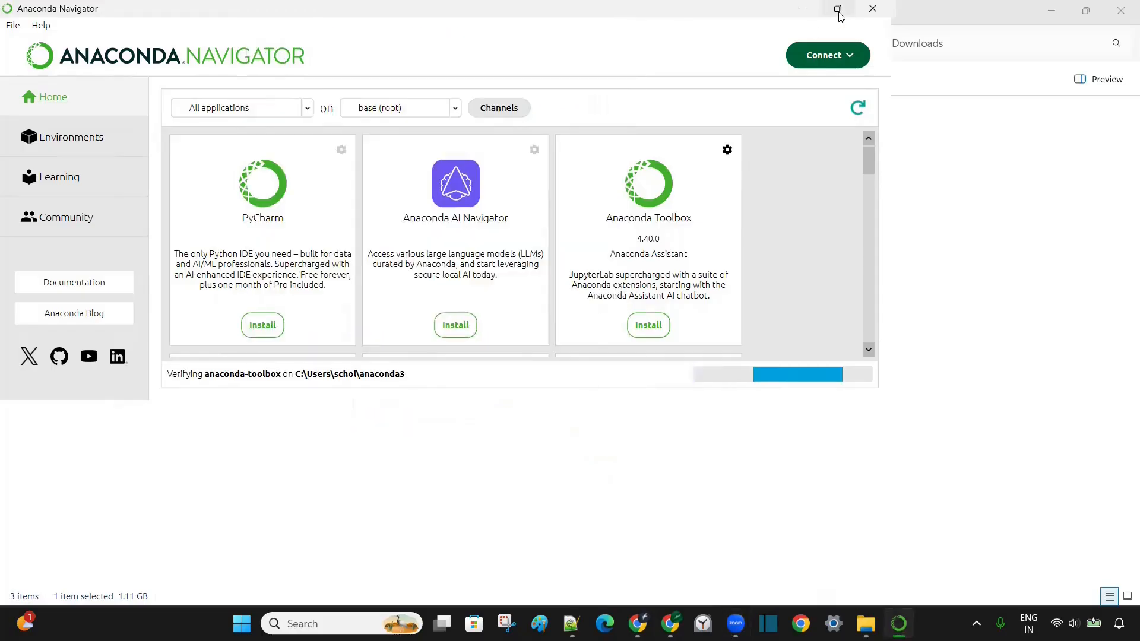
mouse_move(837, 8)
drag(807, 8, 754, 106)
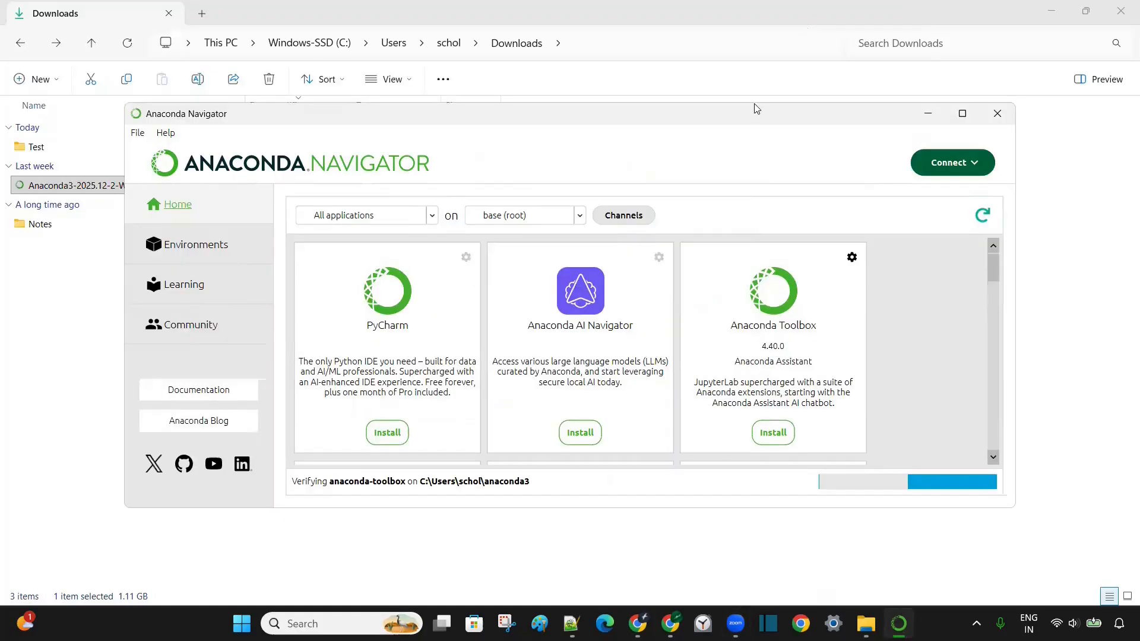
double_click(535, 114)
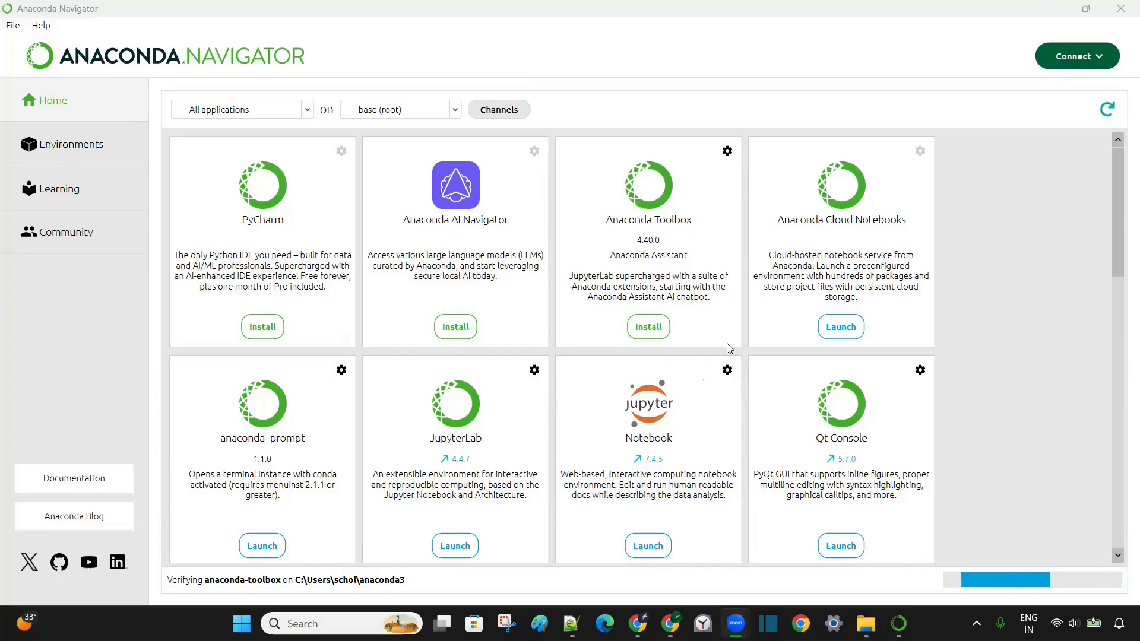
click(653, 543)
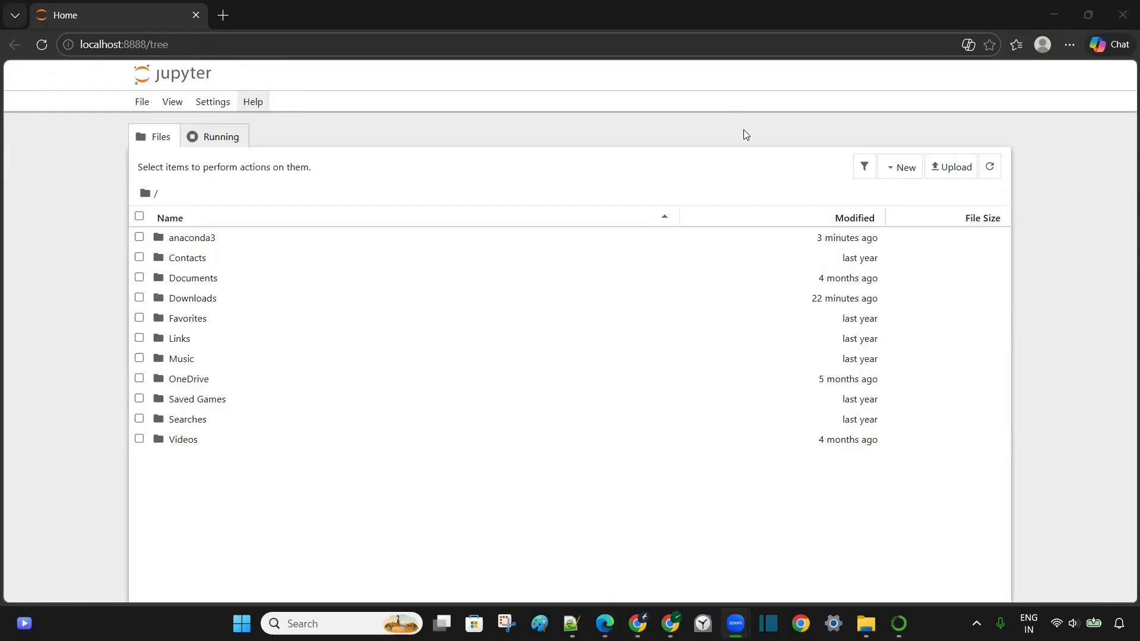
- Open Command Prompt via Win+R and confirm conda version 26.1.1 with 'conda --version'
key(super+r)
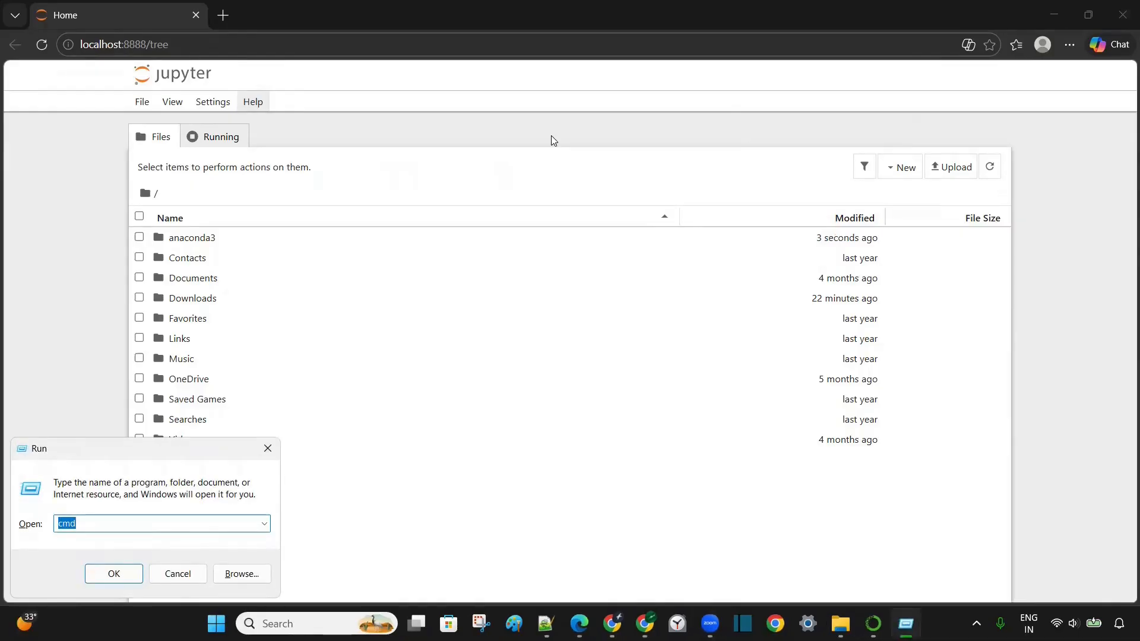
key(Return)
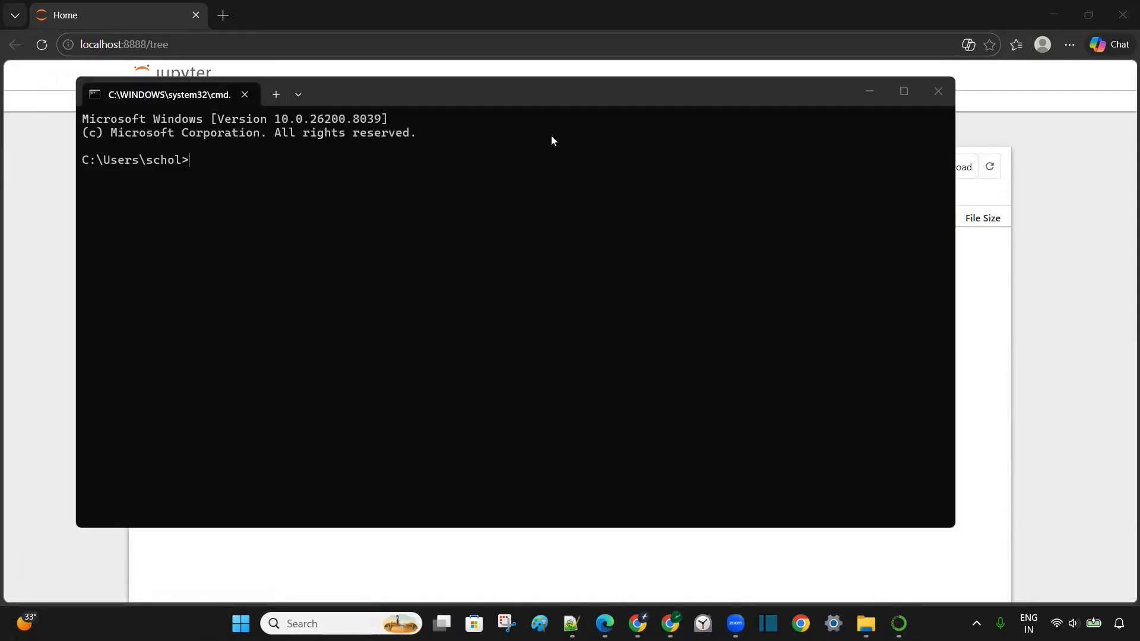
text(cond)
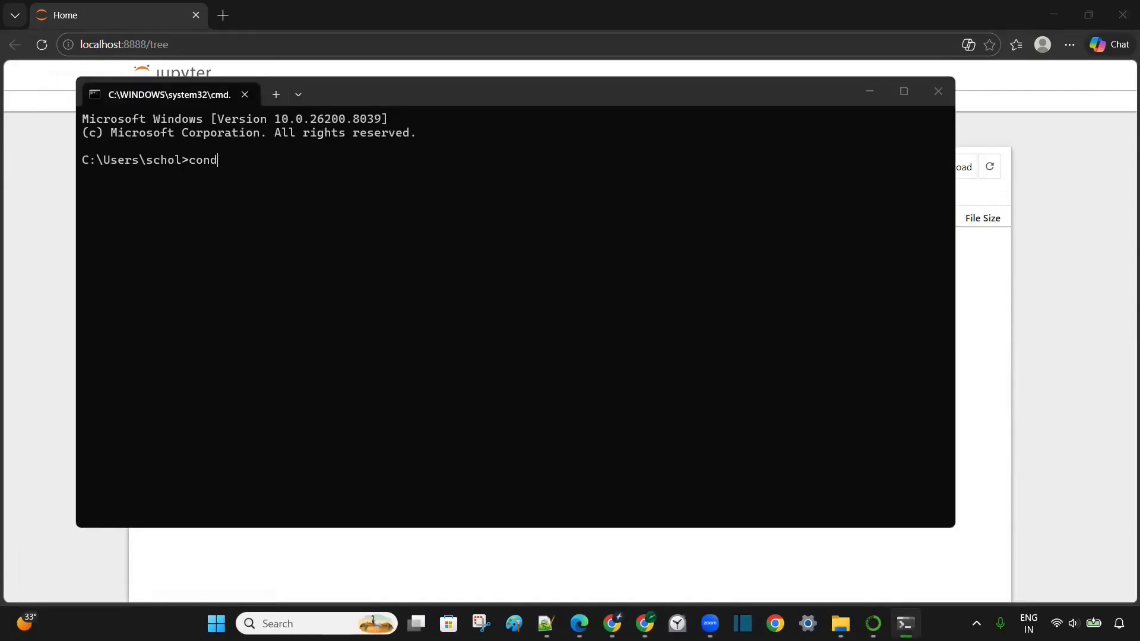
text(a --version)
key(Return)
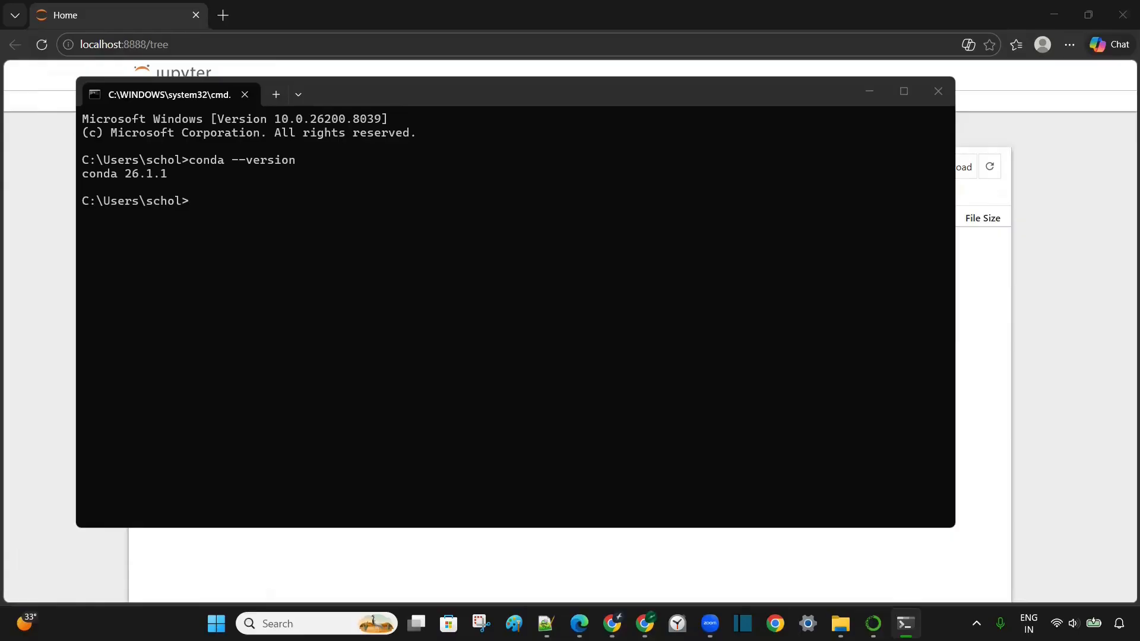
- Confirm Jupyter Notebook 7.4.5 with 'jupyter notebook --version'
text(jupyter notebook --version)
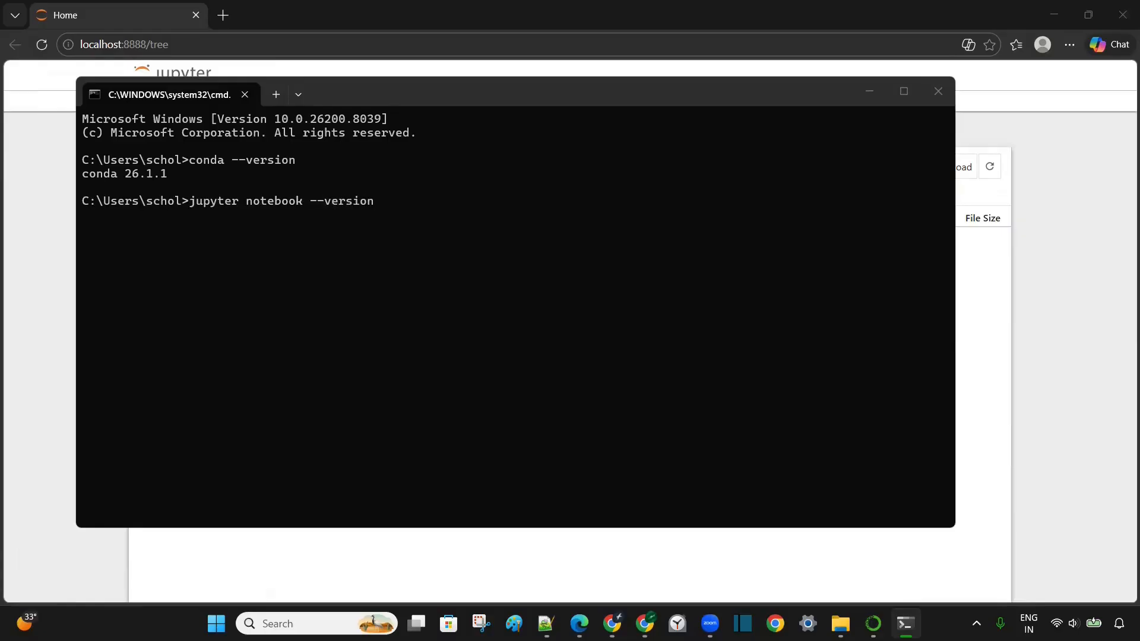
key(Return)
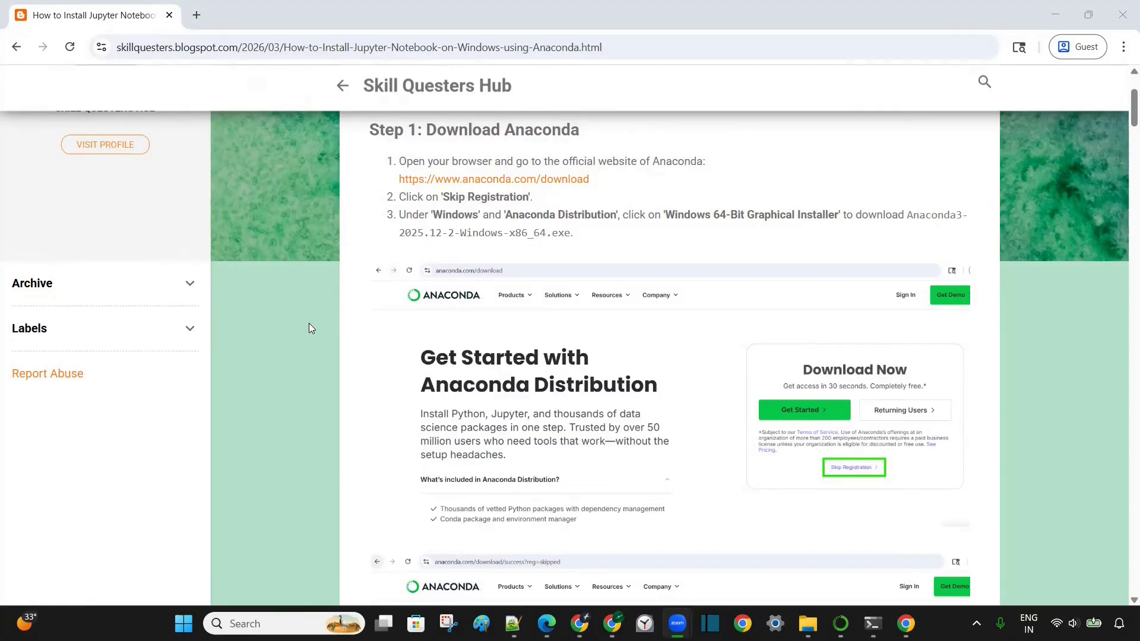
- Scroll through the blog's Anaconda installer steps to the end
scroll(308, 324, down, 8)
scroll(309, 323, down, 14)
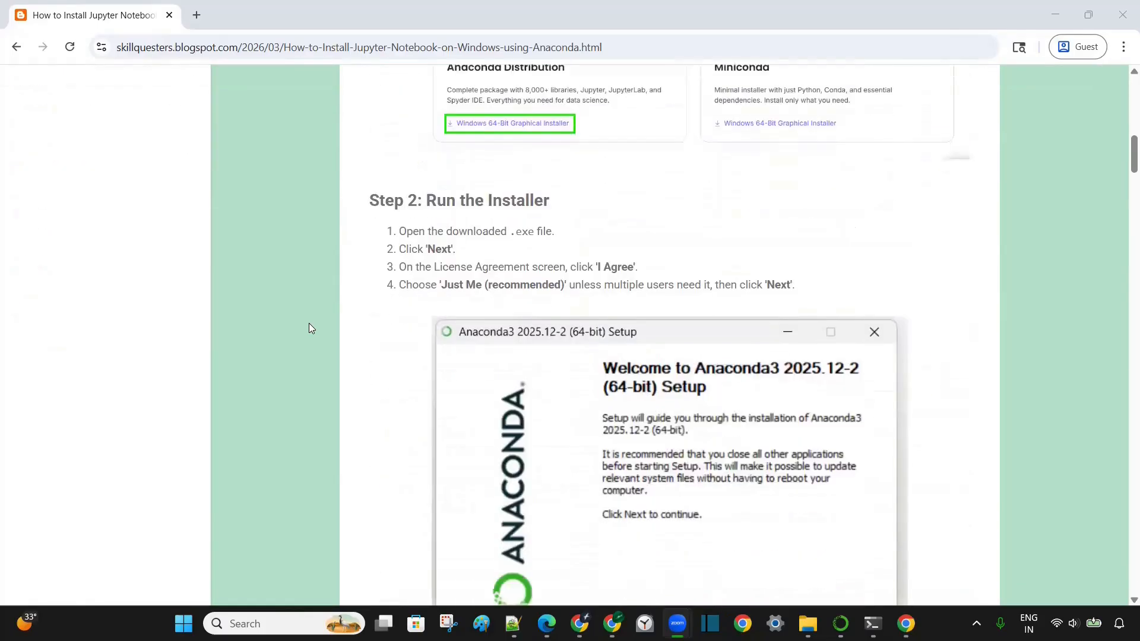
scroll(309, 322, down, 18)
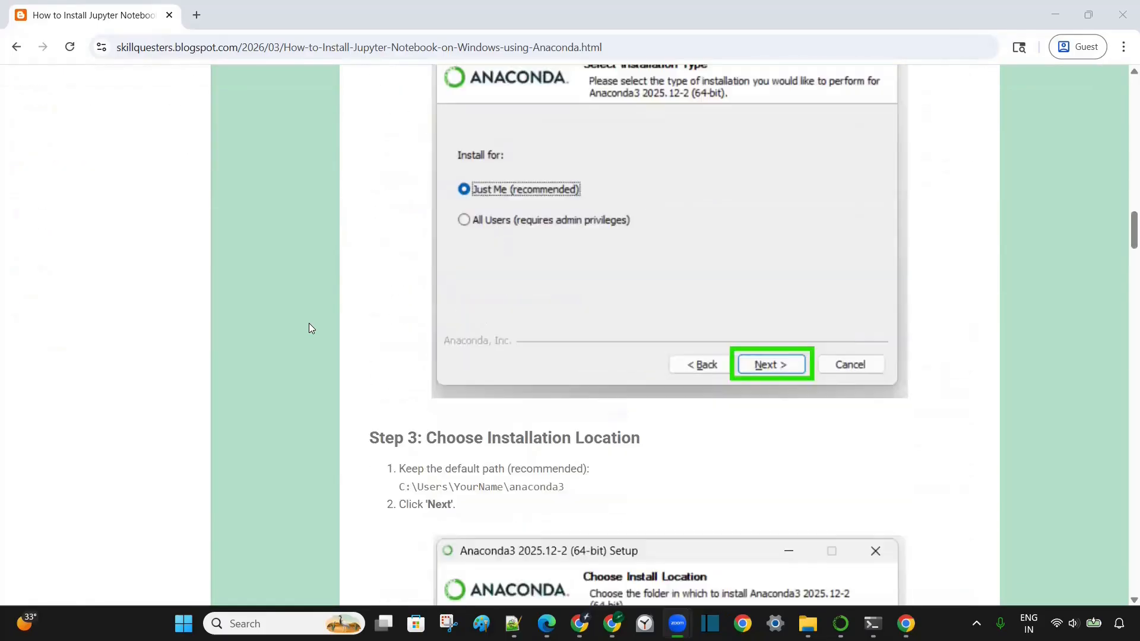
scroll(308, 323, down, 15)
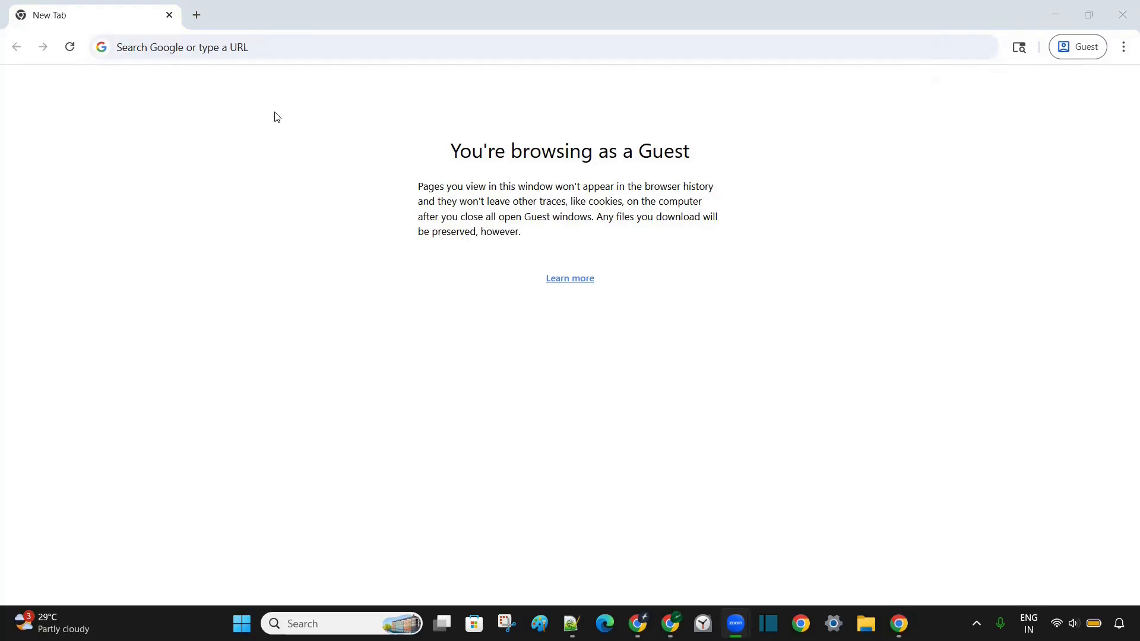
- Search the web for 'python' and open the official Python.org site
click(253, 46)
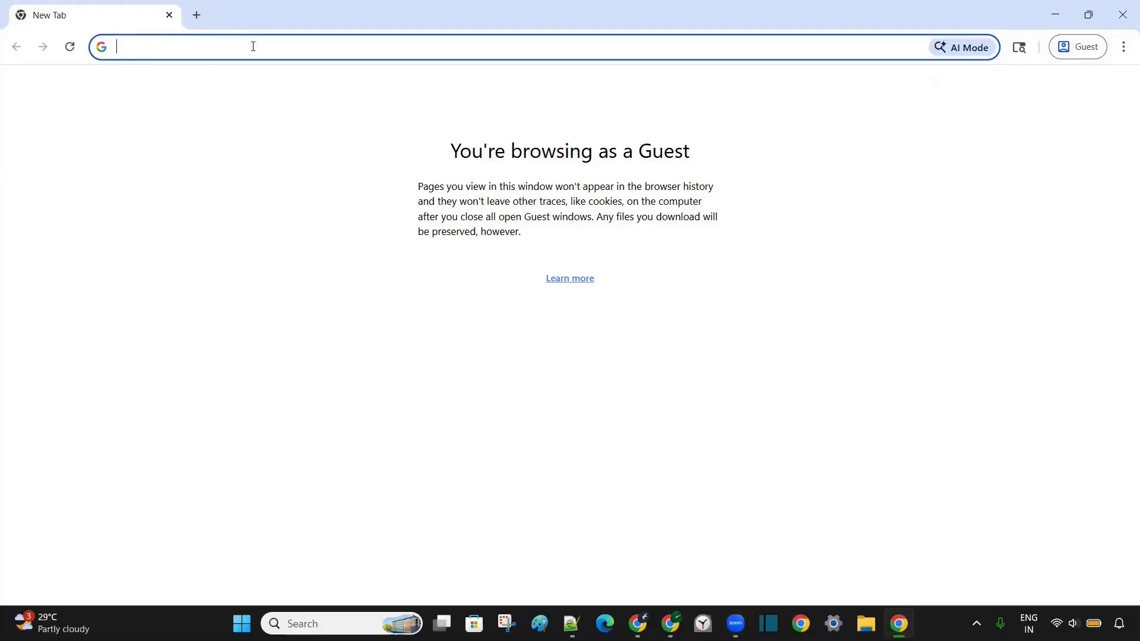
text(python)
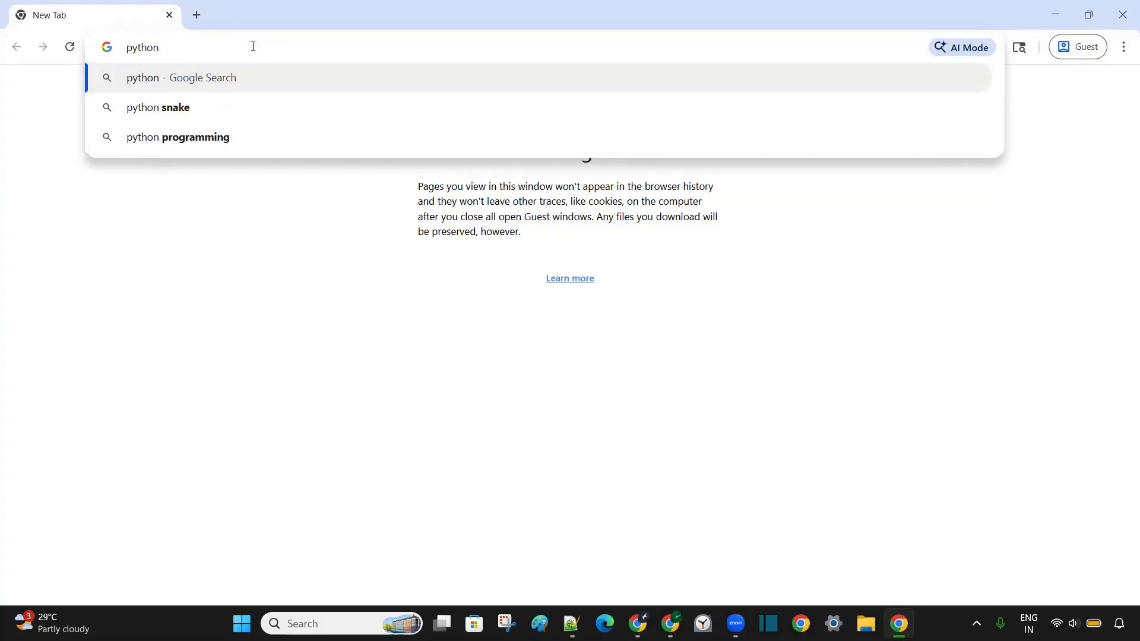
key(Return)
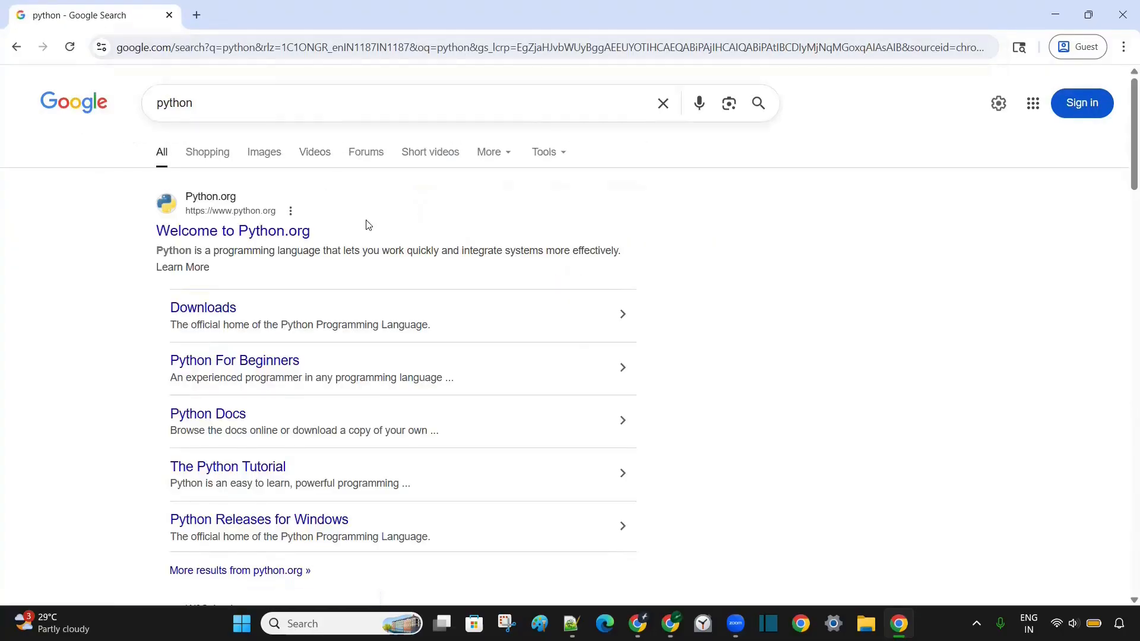
click(258, 233)
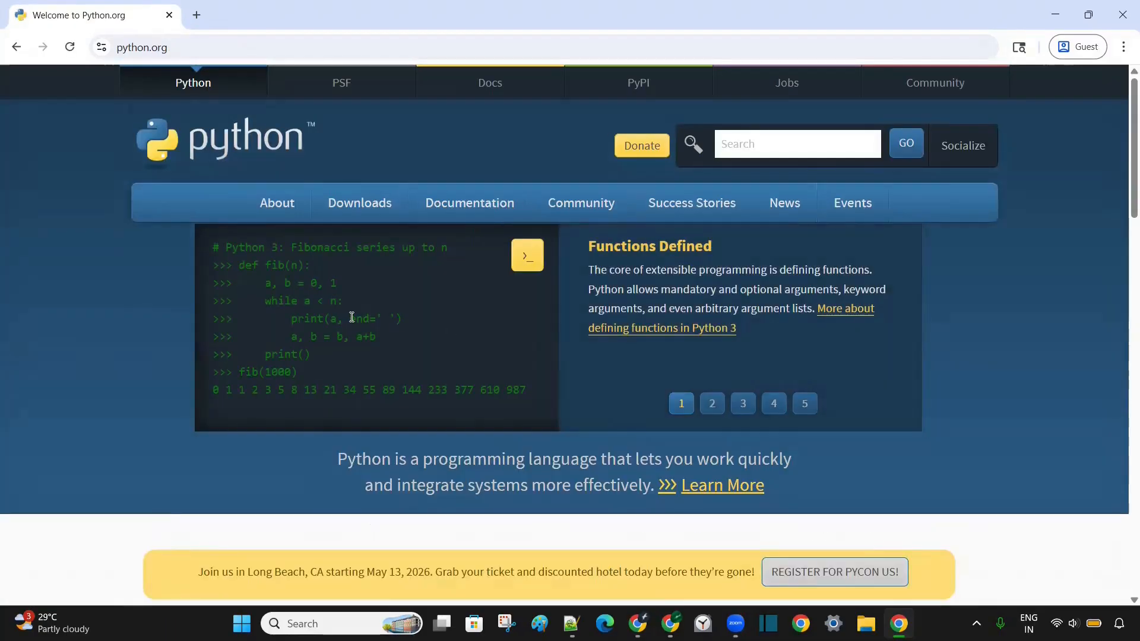
- Download python-3.14.3-amd64.exe from Downloads and show it in its folder
mouse_move(364, 204)
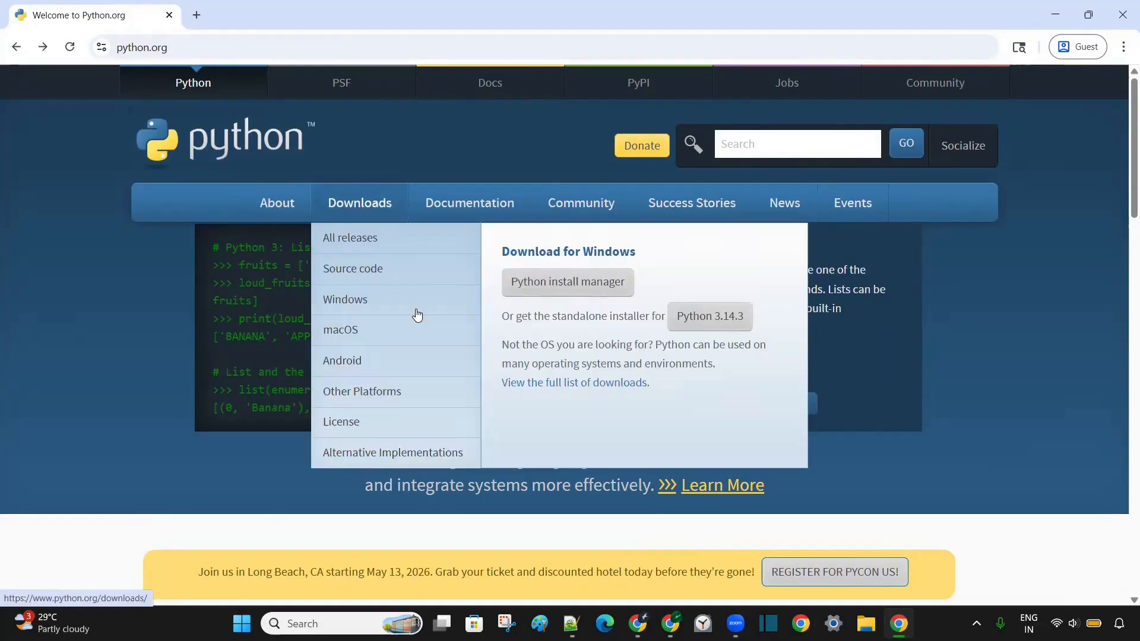
click(724, 321)
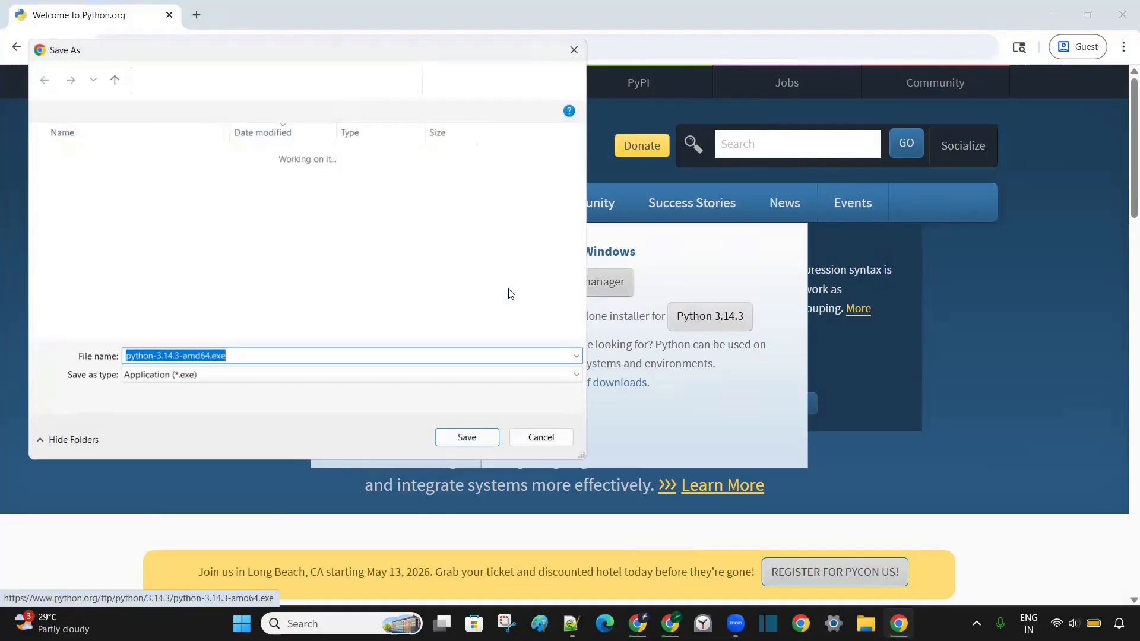
click(467, 439)
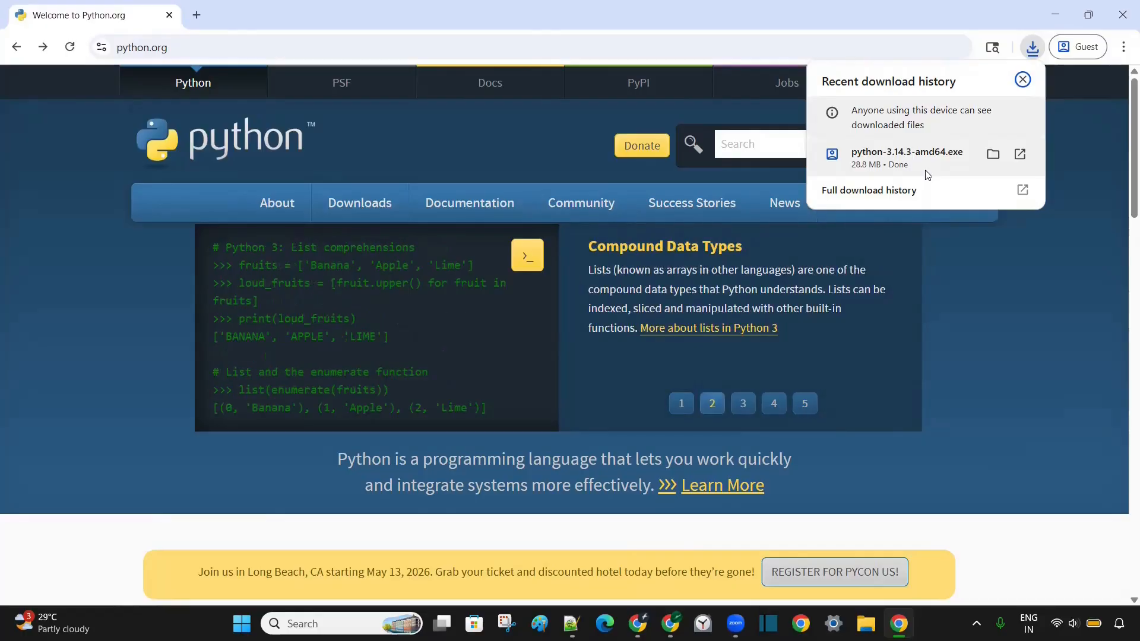
click(996, 156)
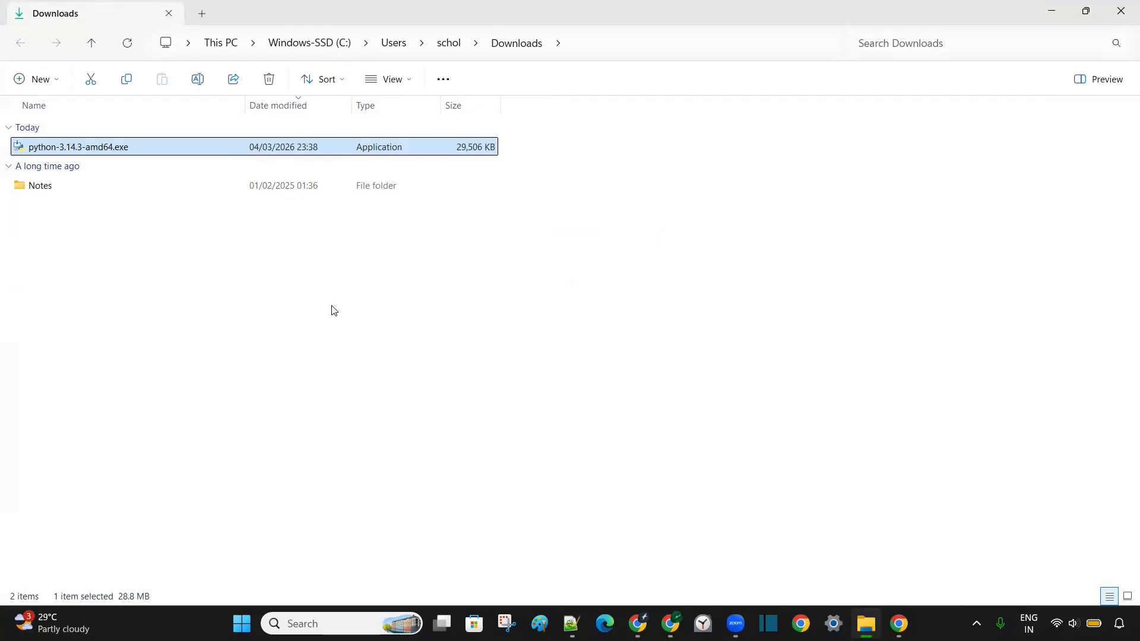
- Install Python 3.14.3 via Install Now with python.exe added to PATH, then close setup
double_click(140, 149)
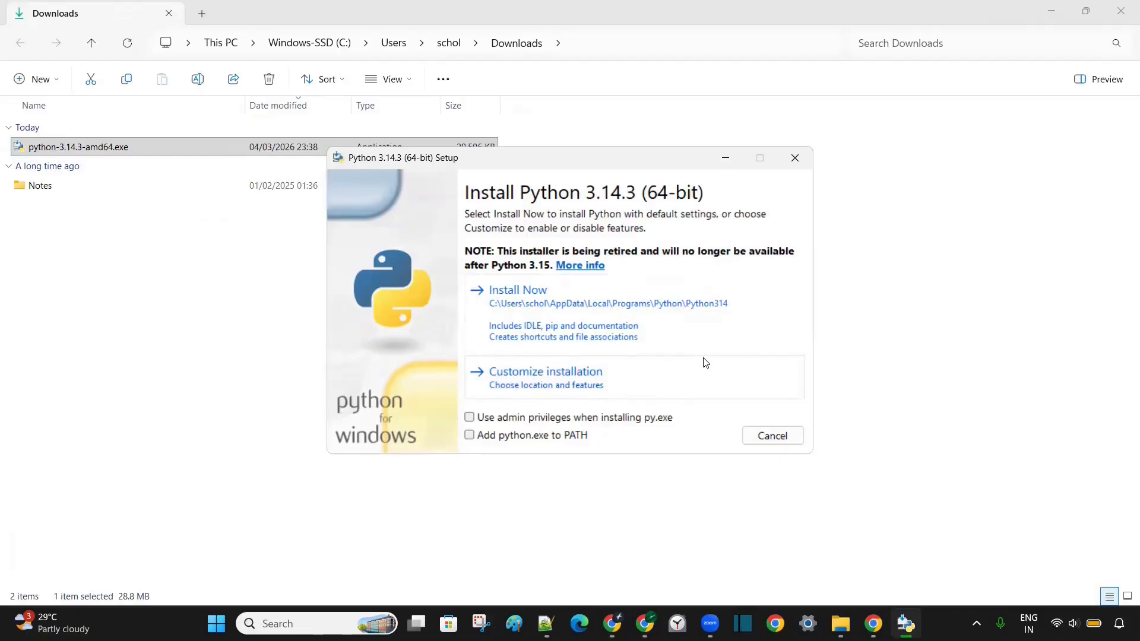
click(469, 440)
click(615, 298)
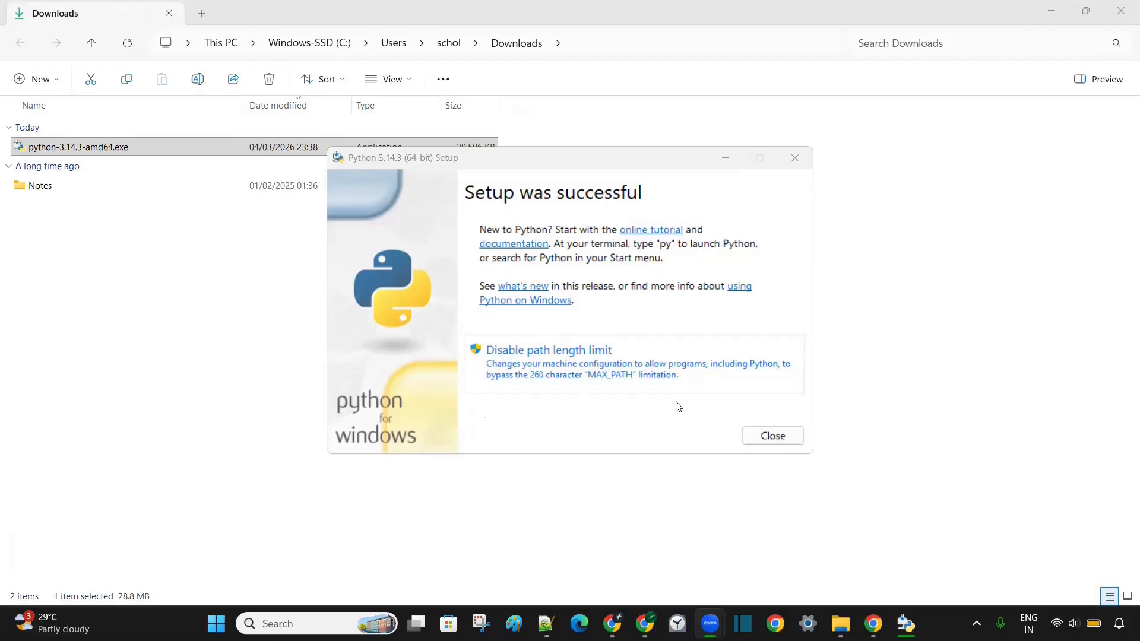
click(772, 435)
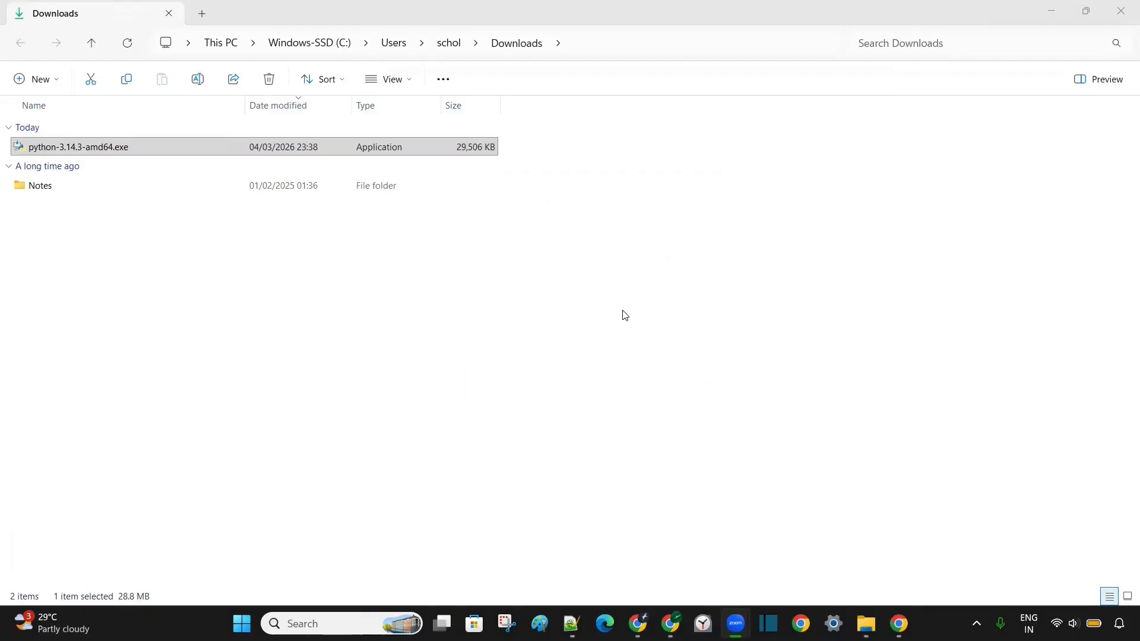
- Open Command Prompt and check that 'python --version' and 'py --version' both report 3.14.3
key(super+r)
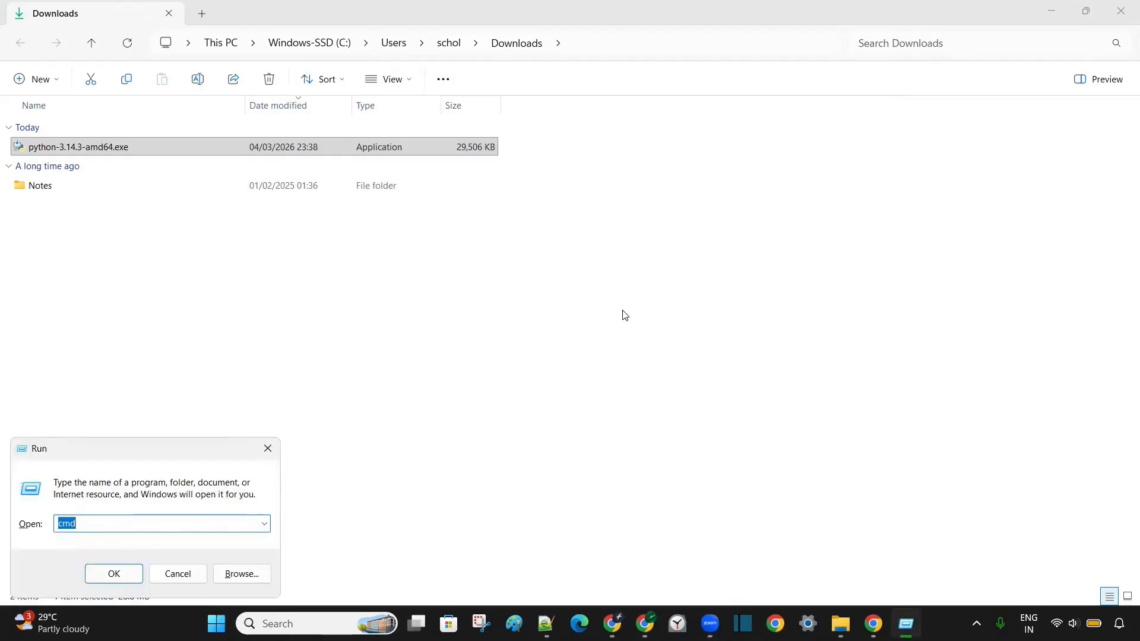
key(Return)
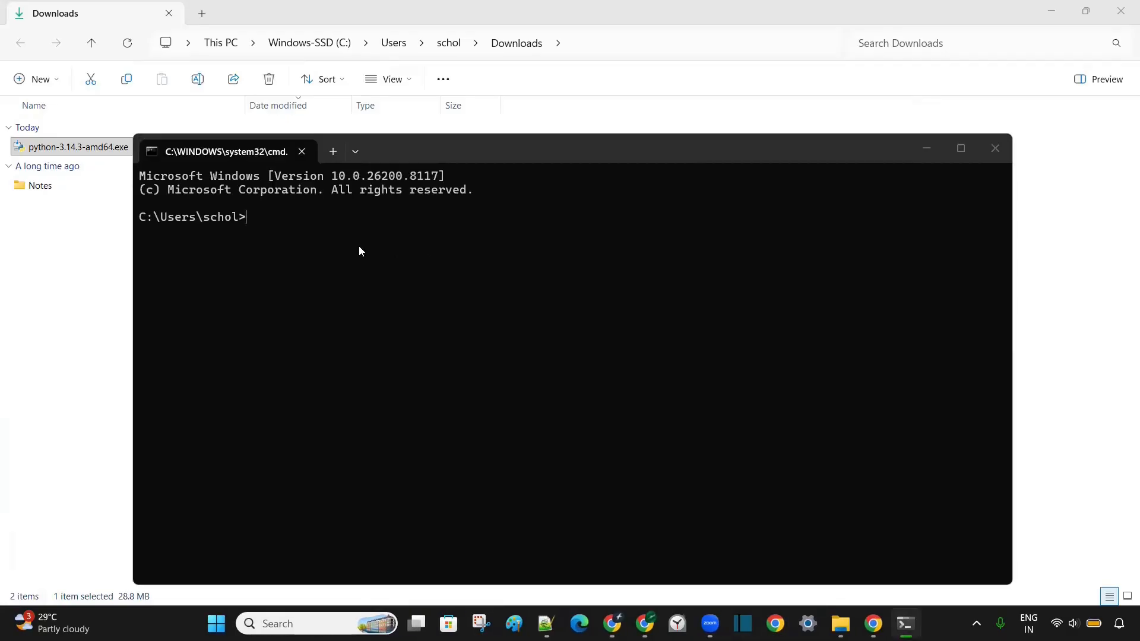
text(python --version)
key(Return)
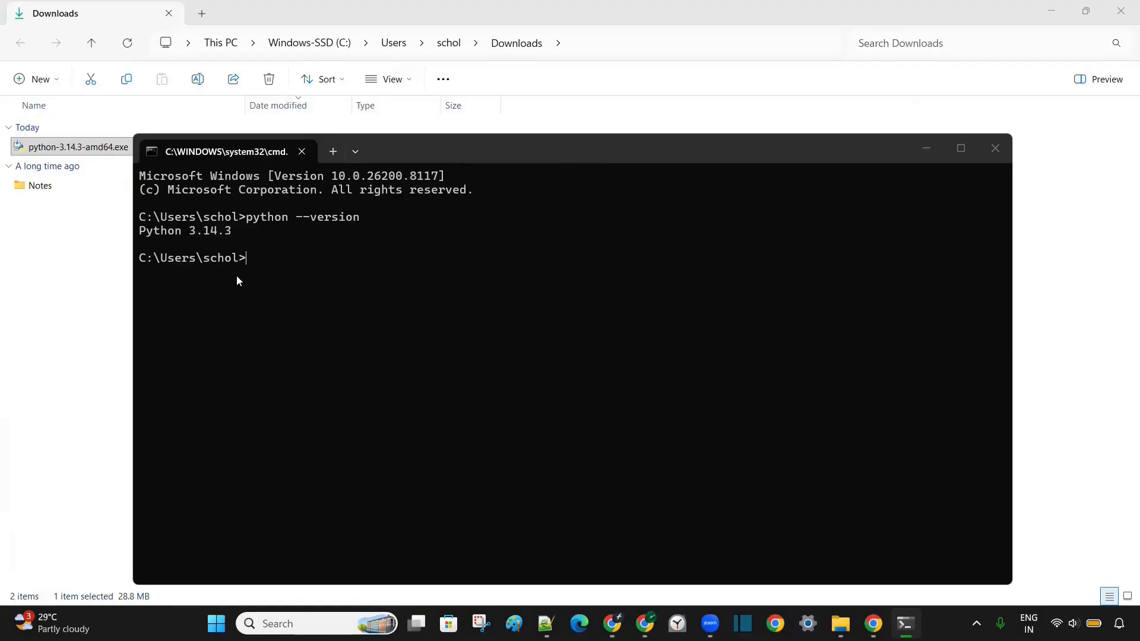
text(py --version)
key(Return)
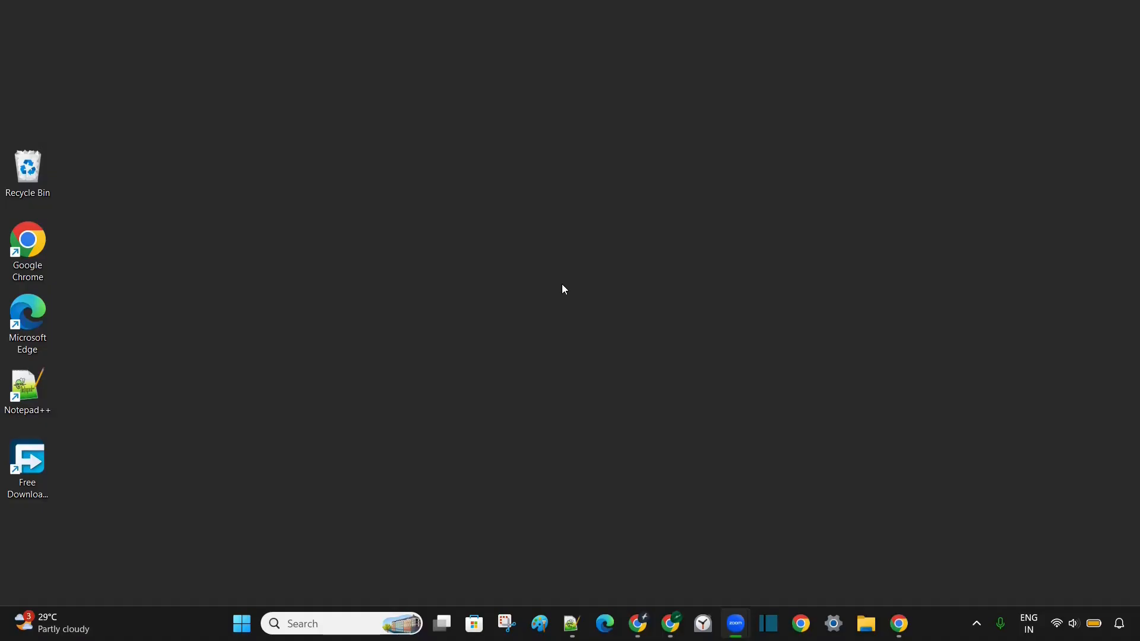
- Upgrade pip in a fresh Command Prompt with 'python -m pip install --upgrade pip'
key(super+r)
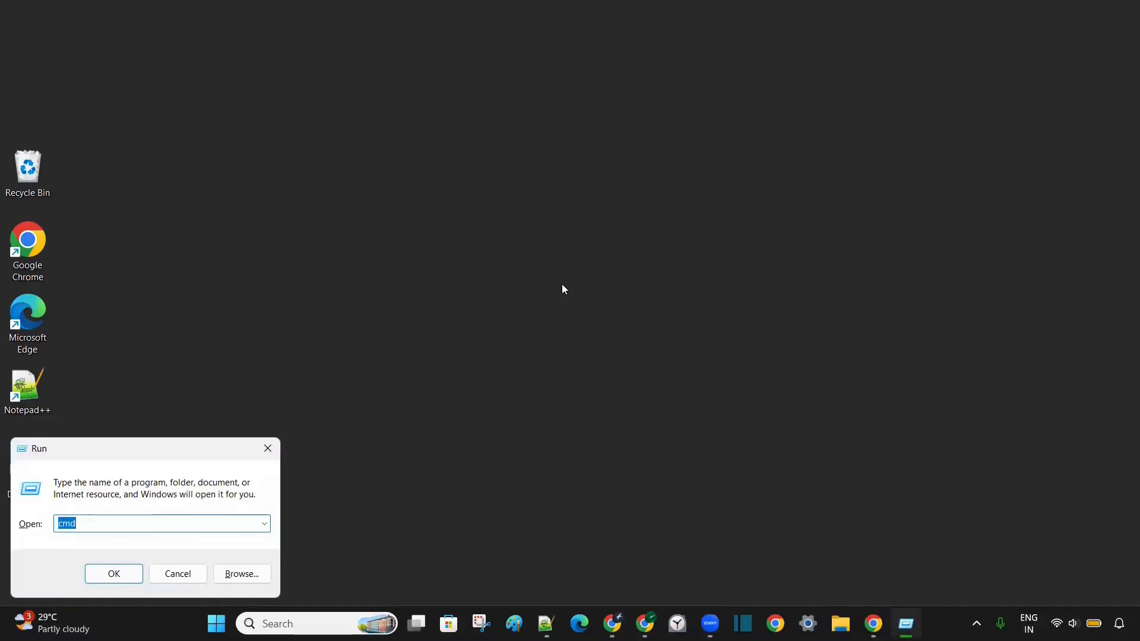
key(Return)
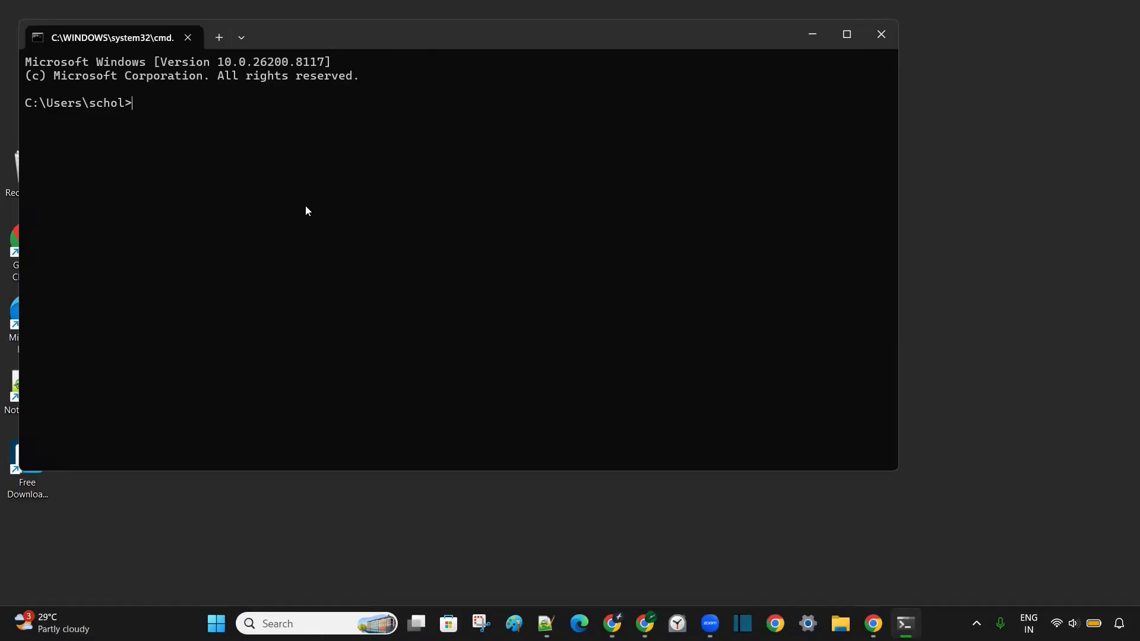
text(python -m pi)
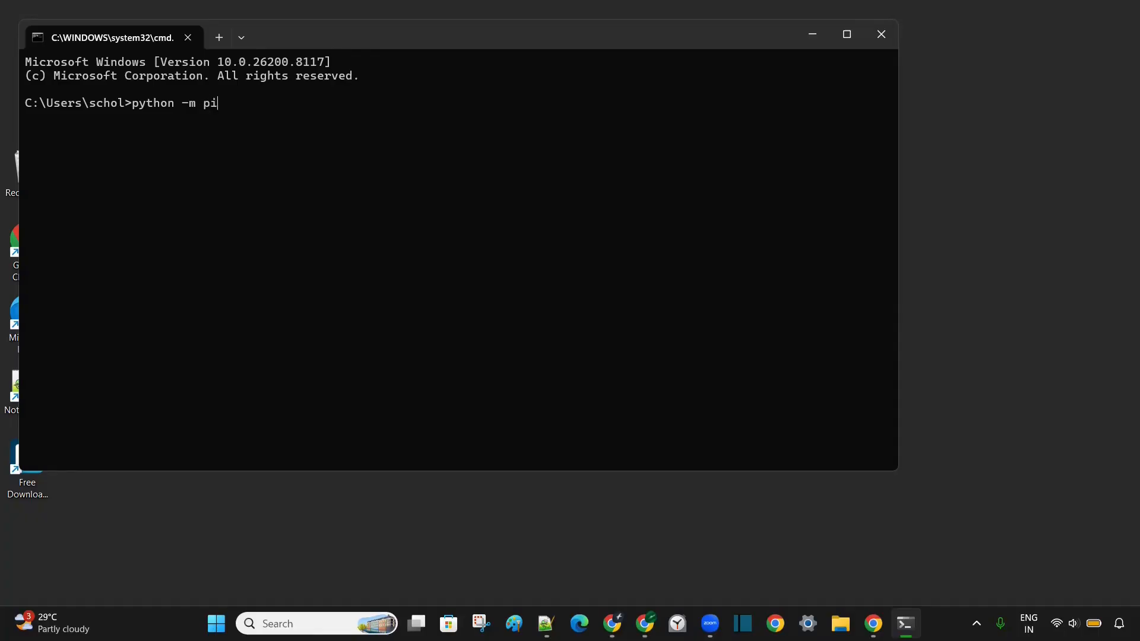
text(p install --upgrade pip)
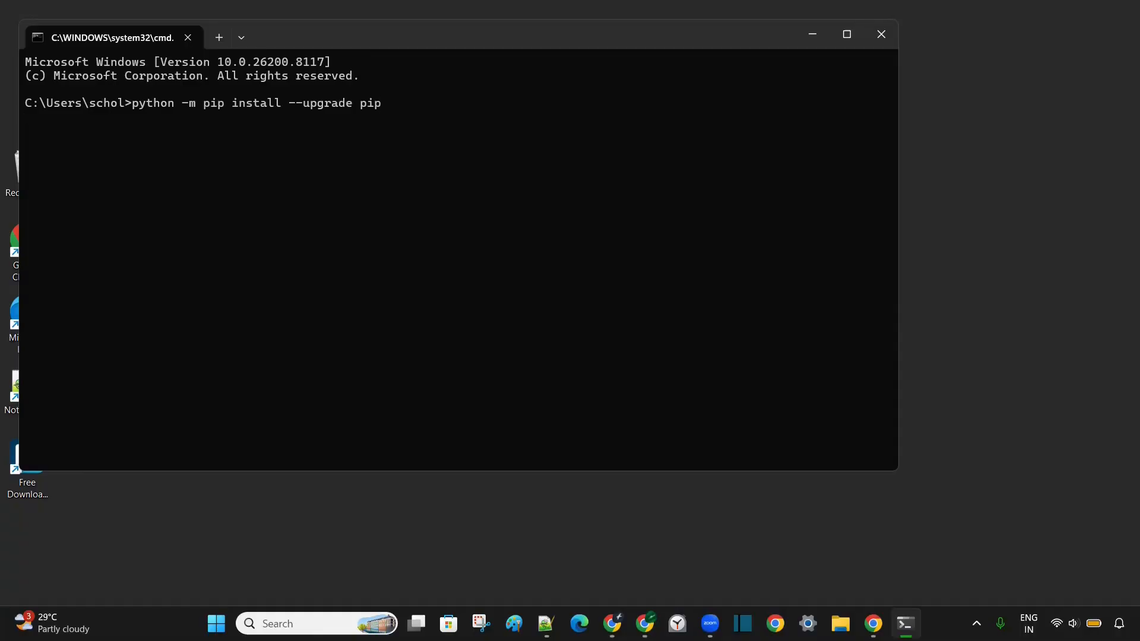
key(Return)
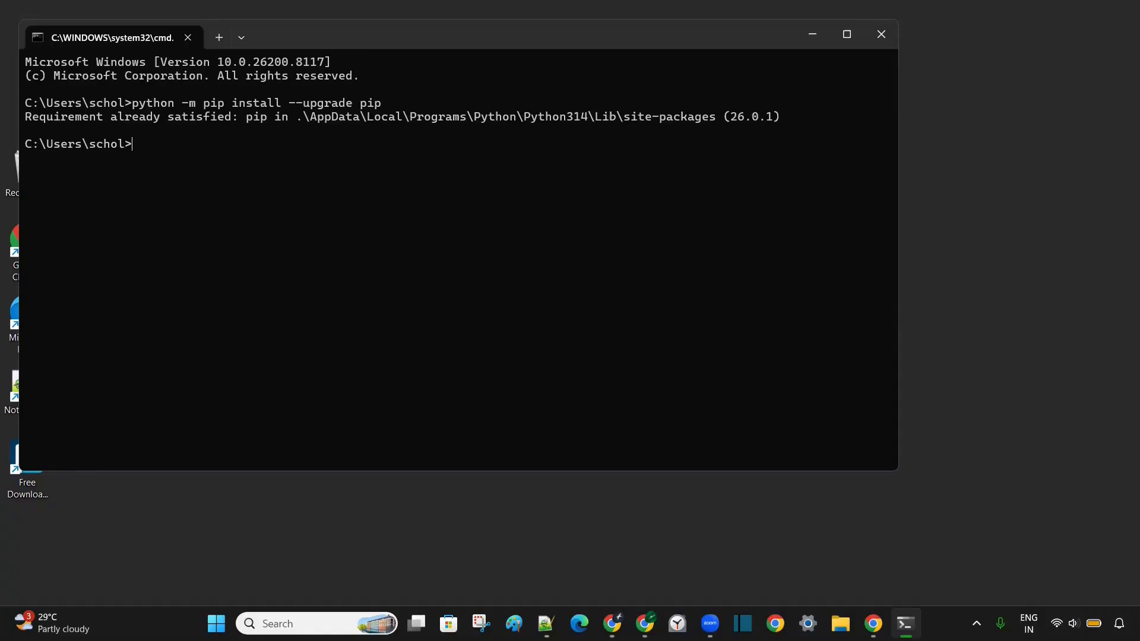
- Install Jupyter Notebook 7.5.5 with 'pip install notebook' and launch it with 'jupyter notebook'
text(pip install notebook)
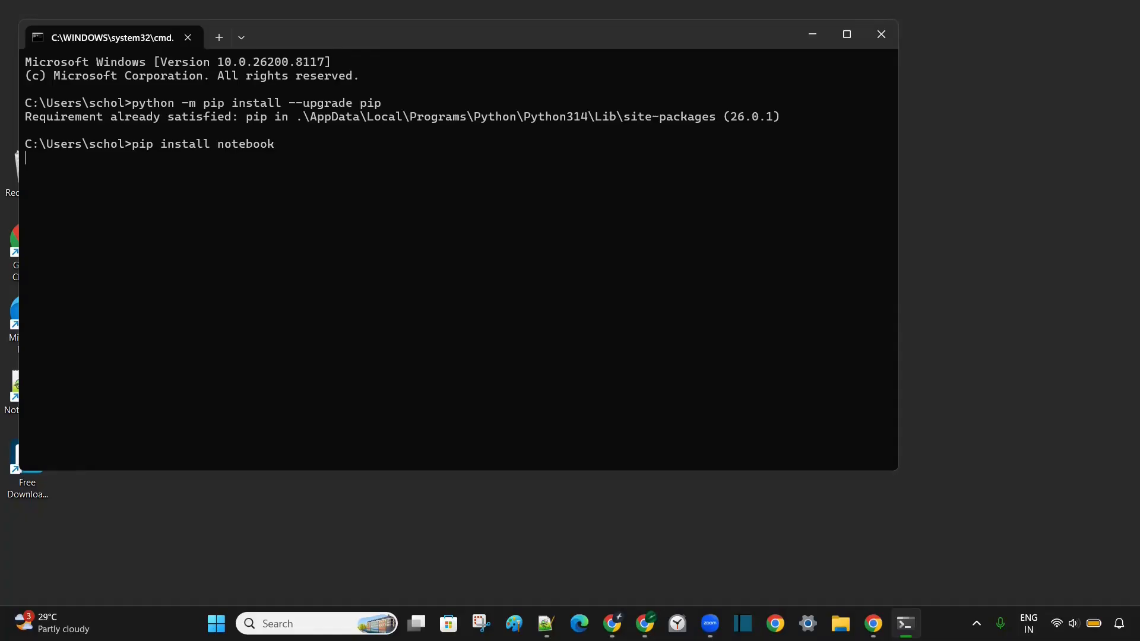
key(Return)
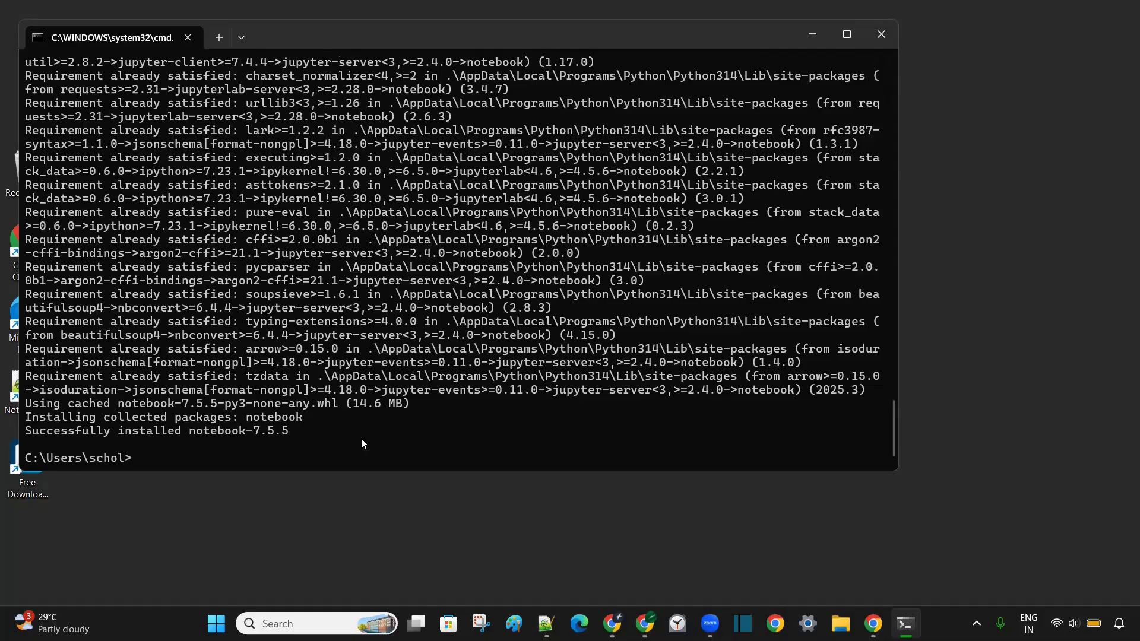
text(jupyter notebook)
key(Return)
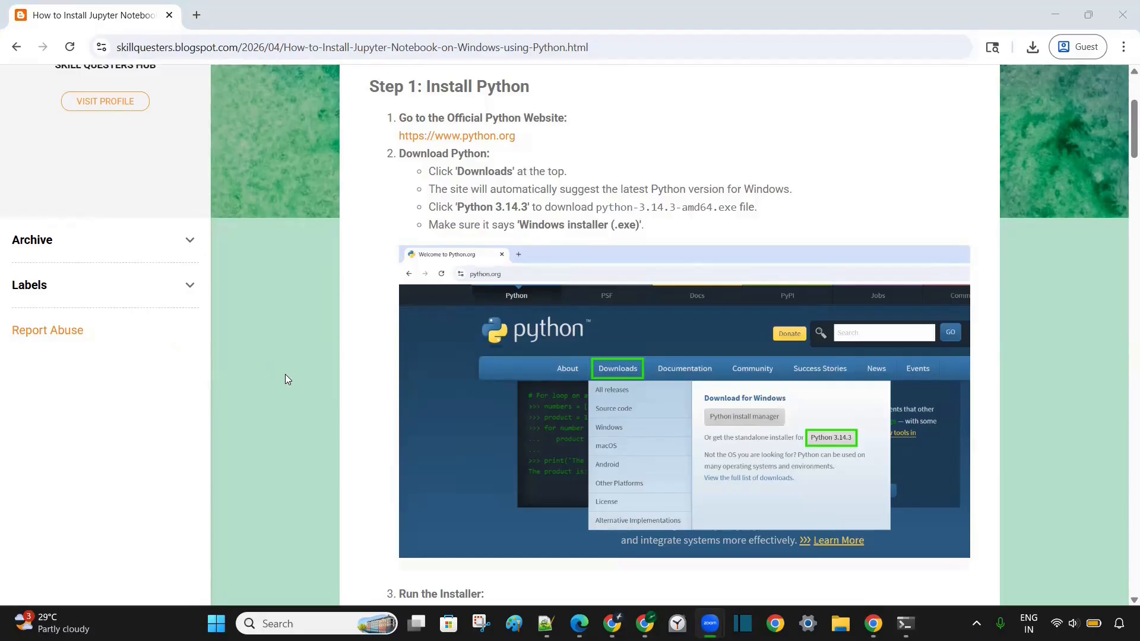
- Scroll down through the blog post's Python installation steps
scroll(285, 378, down, 10)
scroll(285, 379, down, 20)
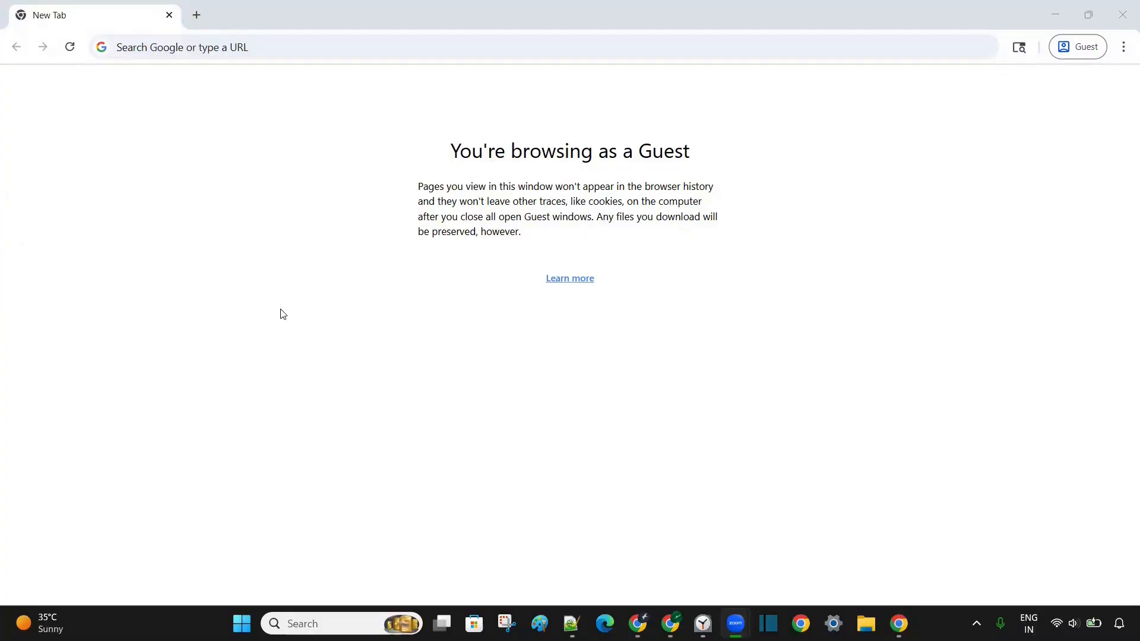
- Search the web for 'miniconda download' and open the Miniconda documentation page
click(222, 48)
text(miniconda do)
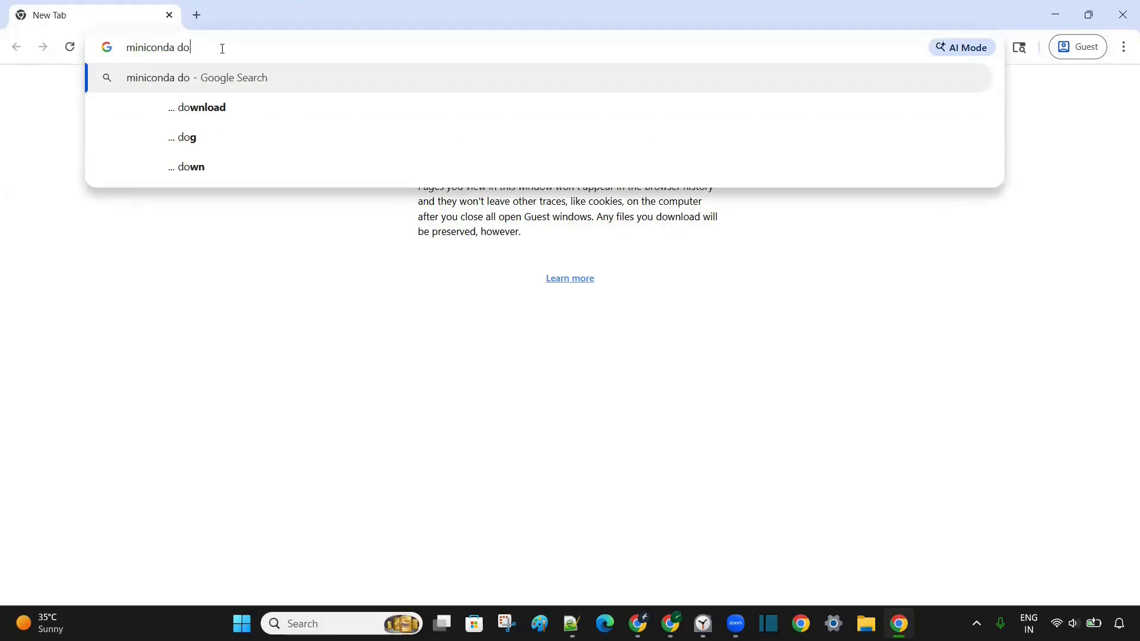
text(wnload)
key(Return)
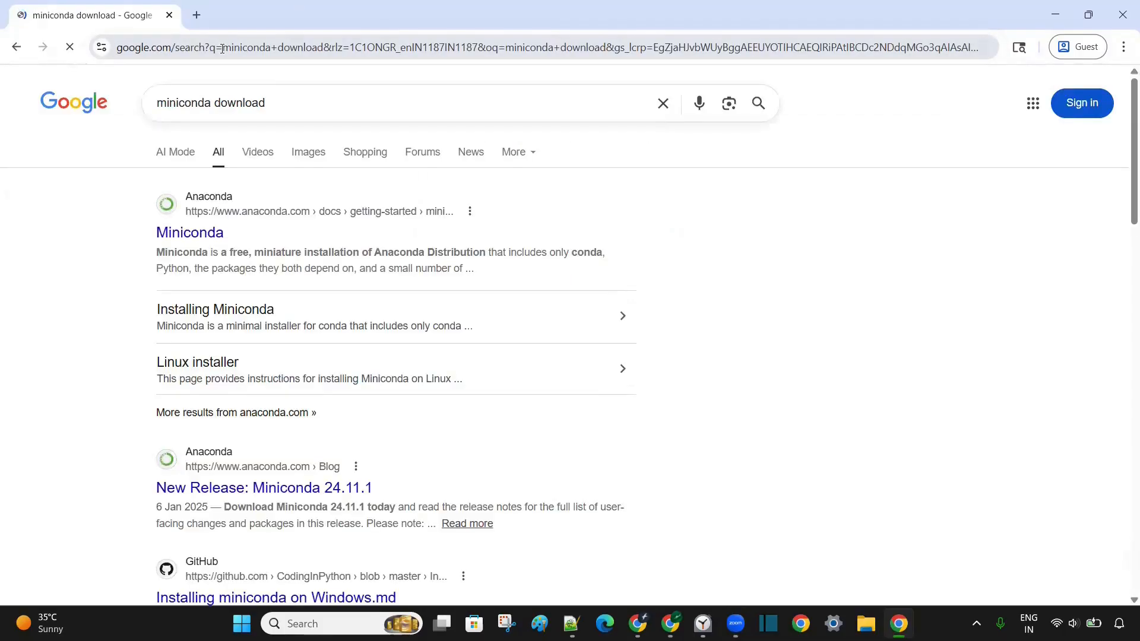
click(202, 239)
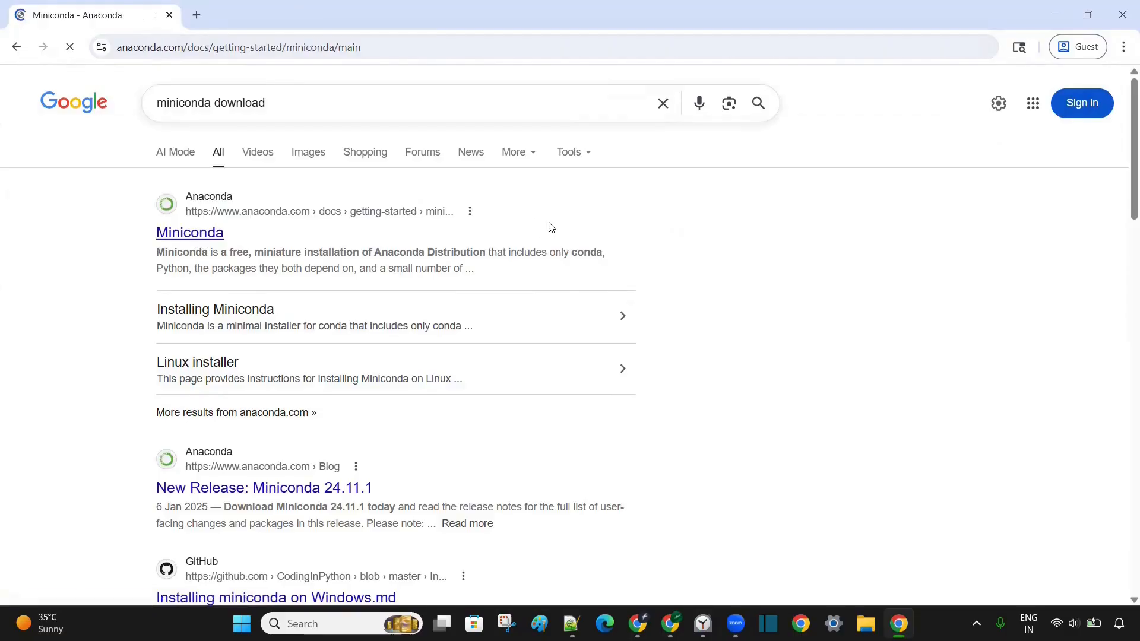
- Go to anaconda.com/download, skip registration, and download Miniconda's Windows 64-Bit Graphical Installer
scroll(570, 379, down, 4)
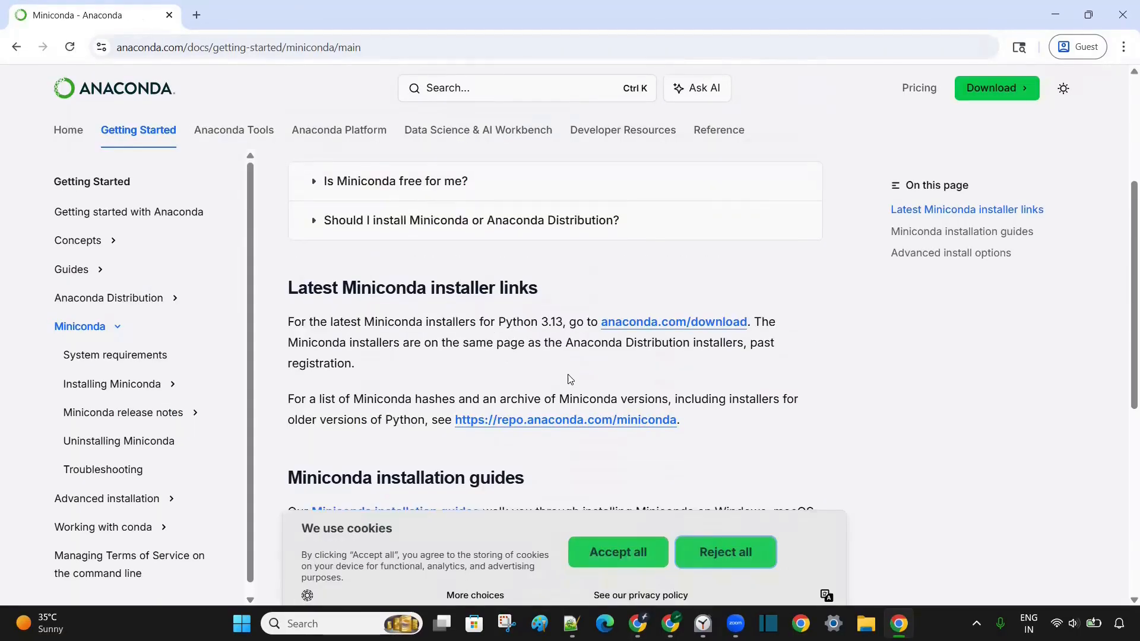
click(705, 326)
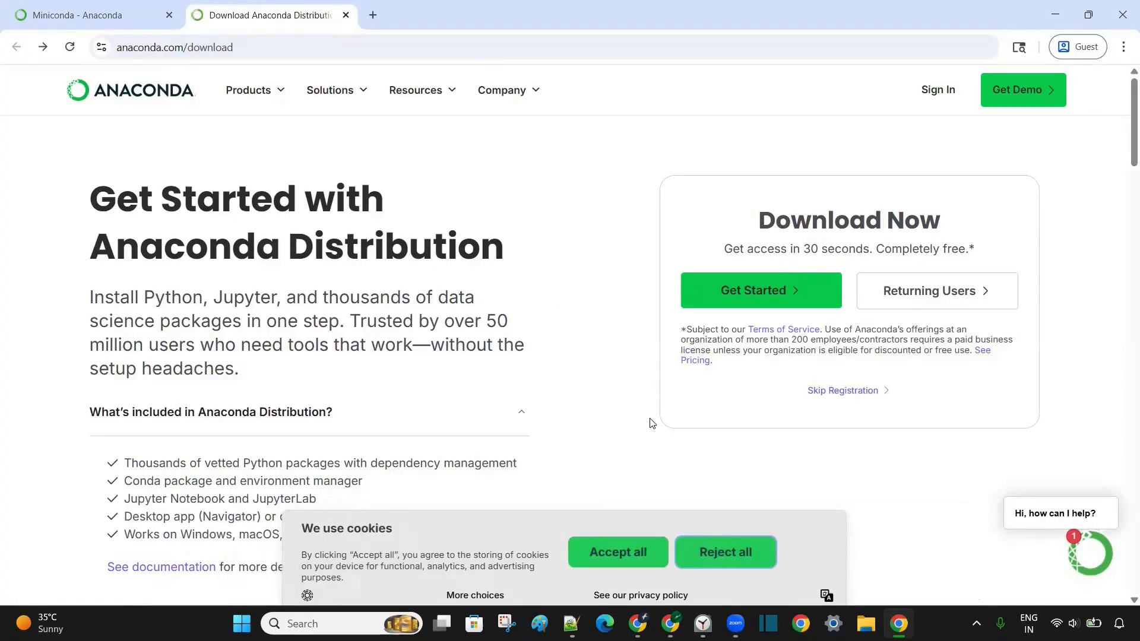
click(872, 394)
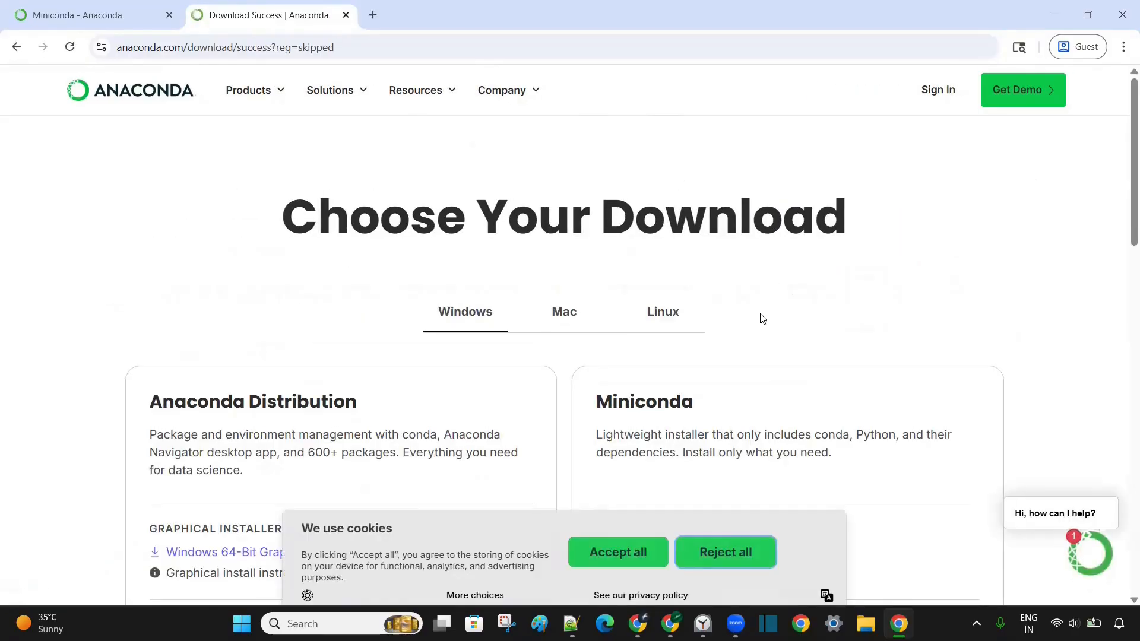
scroll(762, 318, down, 3)
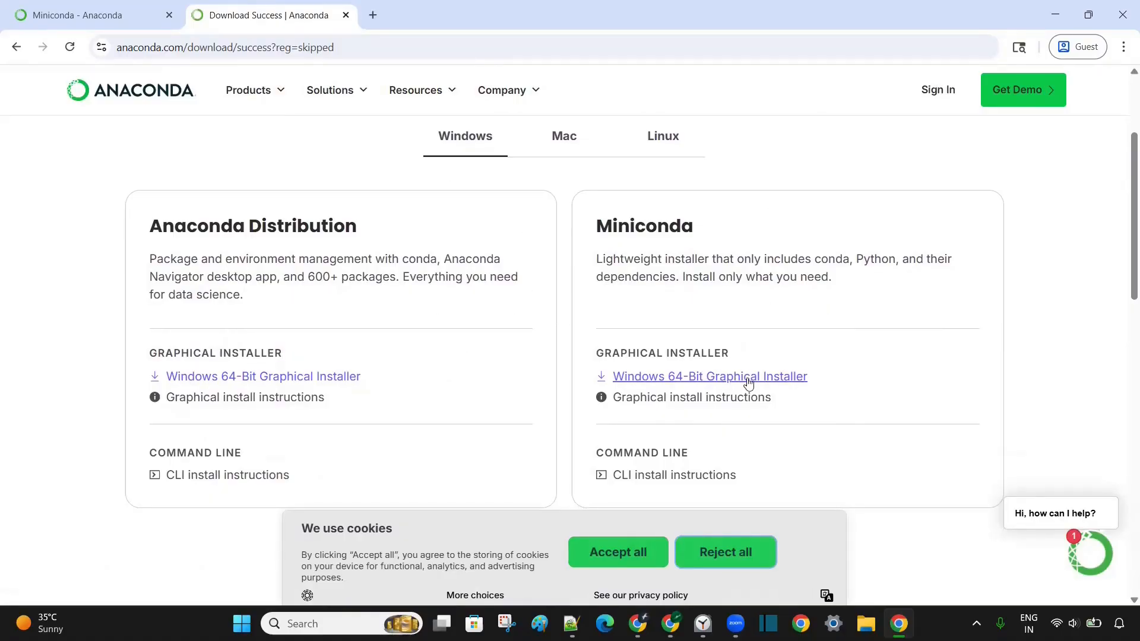
click(776, 385)
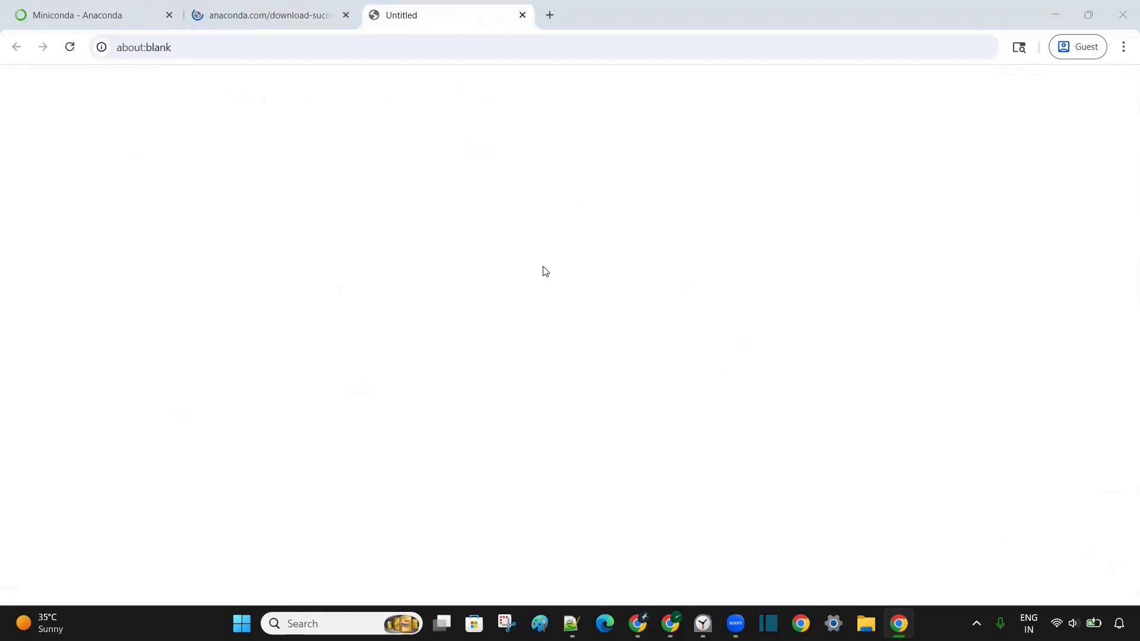
- Save Miniconda3-latest-Windows-x86_64.exe (94.0 MB) and show it in the Downloads folder
click(698, 464)
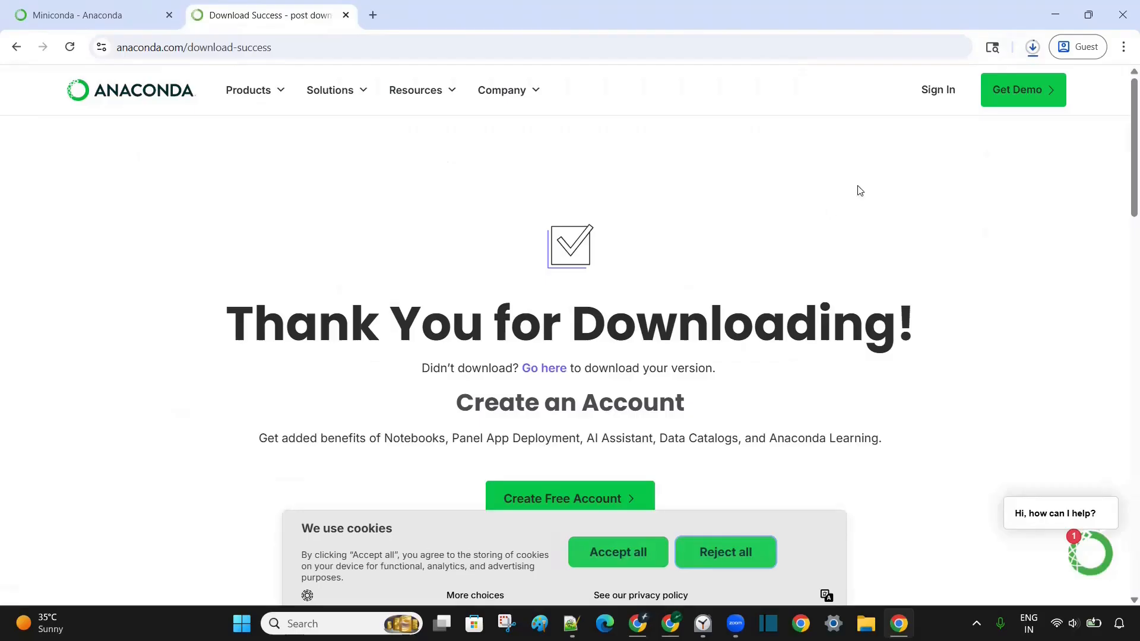
click(1033, 50)
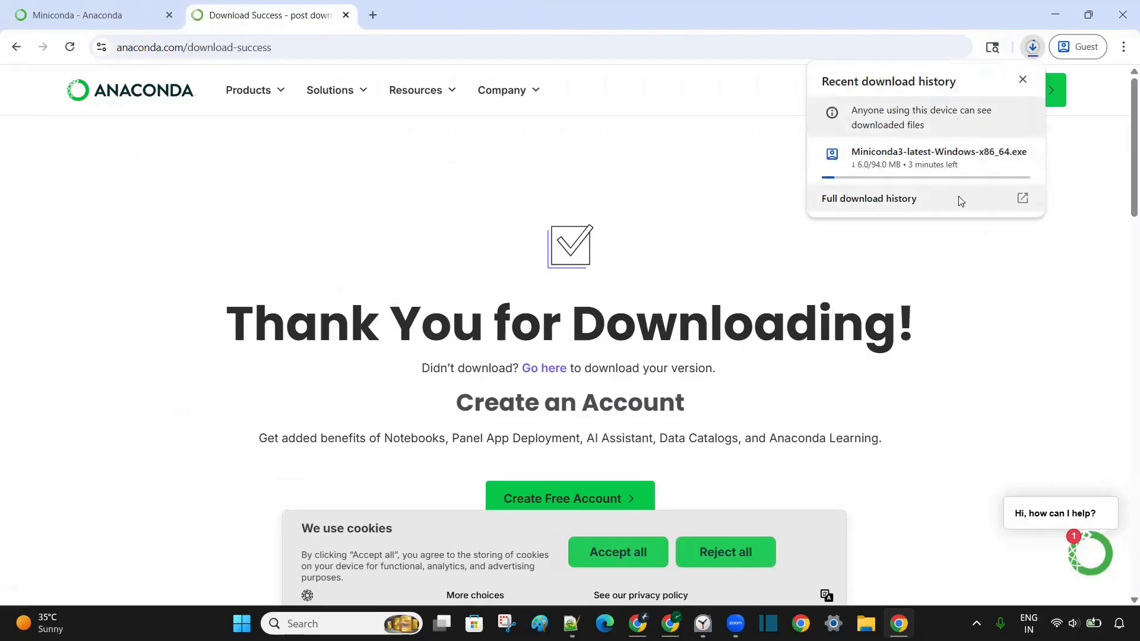
mouse_move(961, 171)
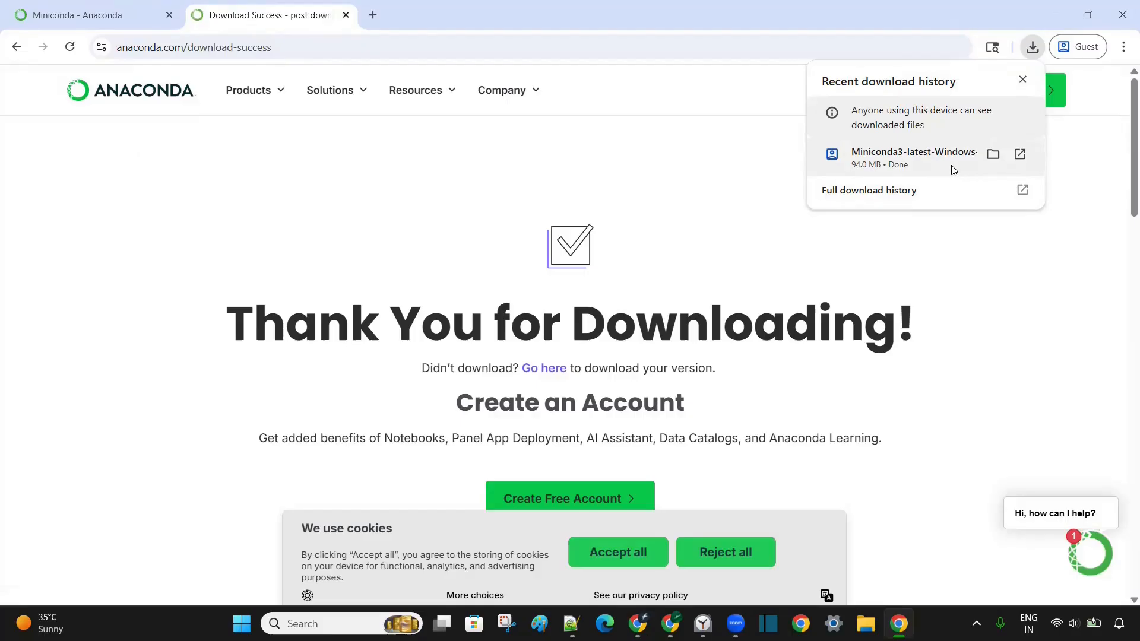
click(988, 153)
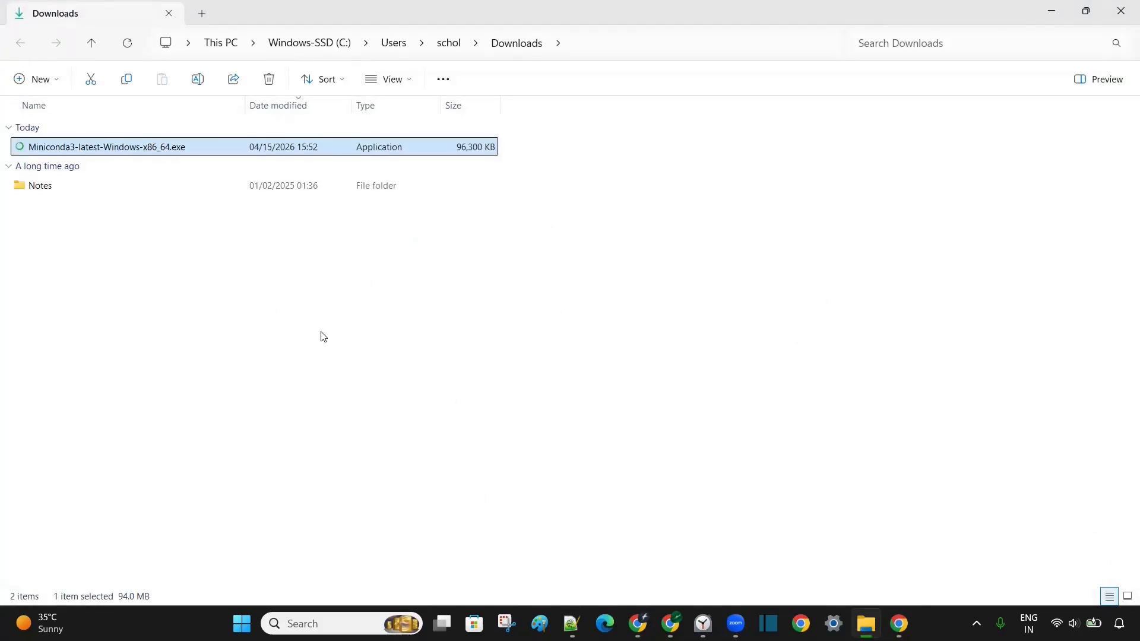
- Launch the Miniconda installer, accept the licence, and keep Just Me with the default install folder
double_click(155, 148)
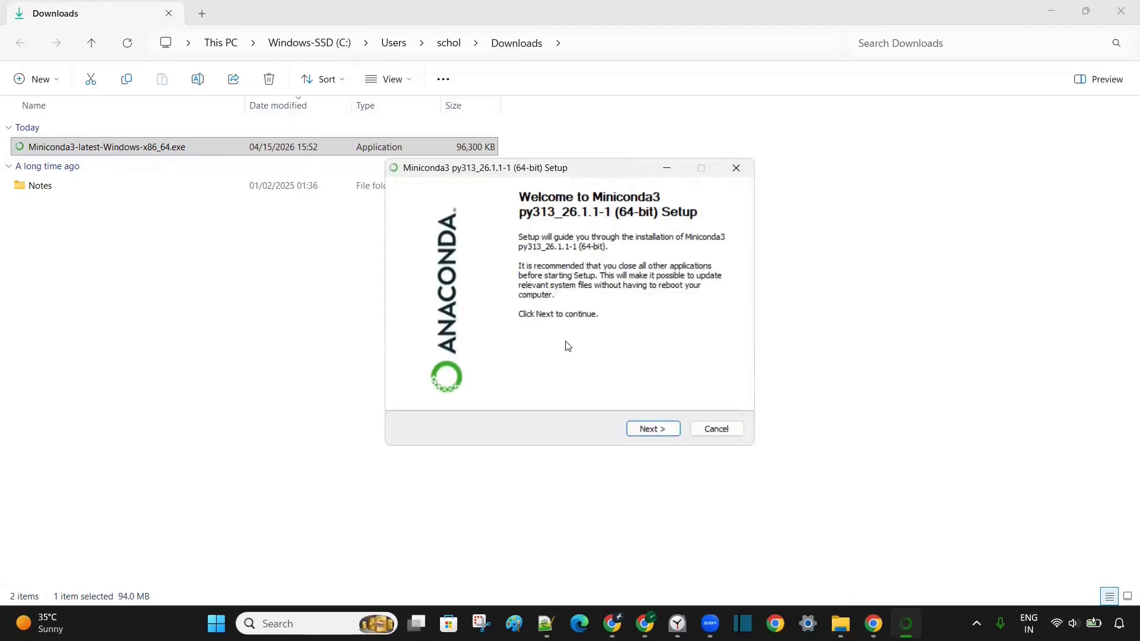
click(664, 429)
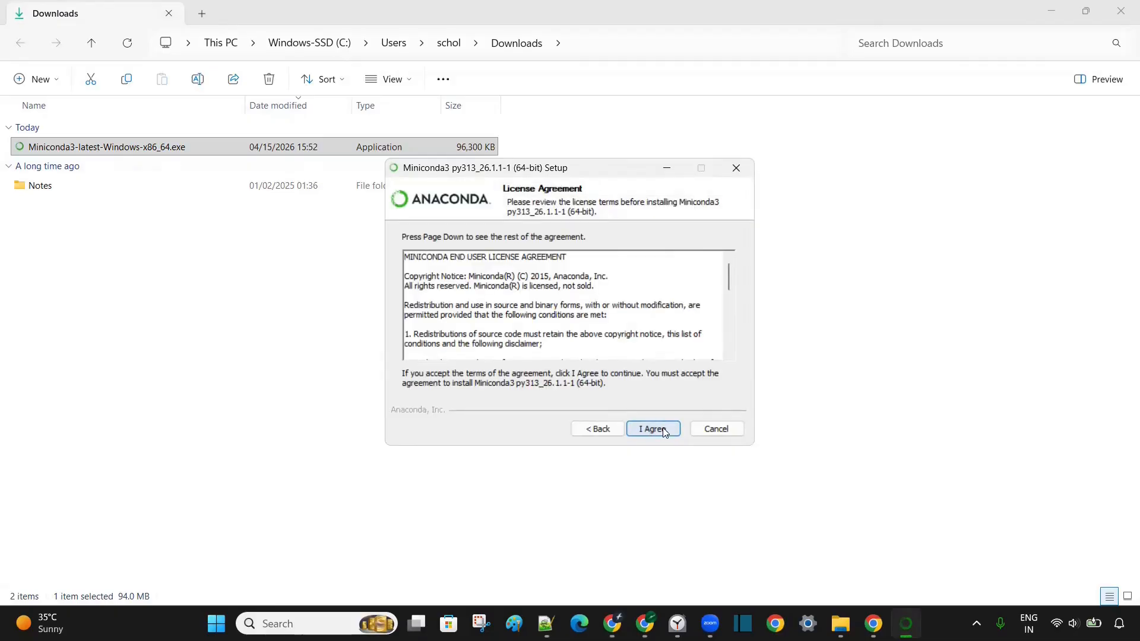
click(663, 429)
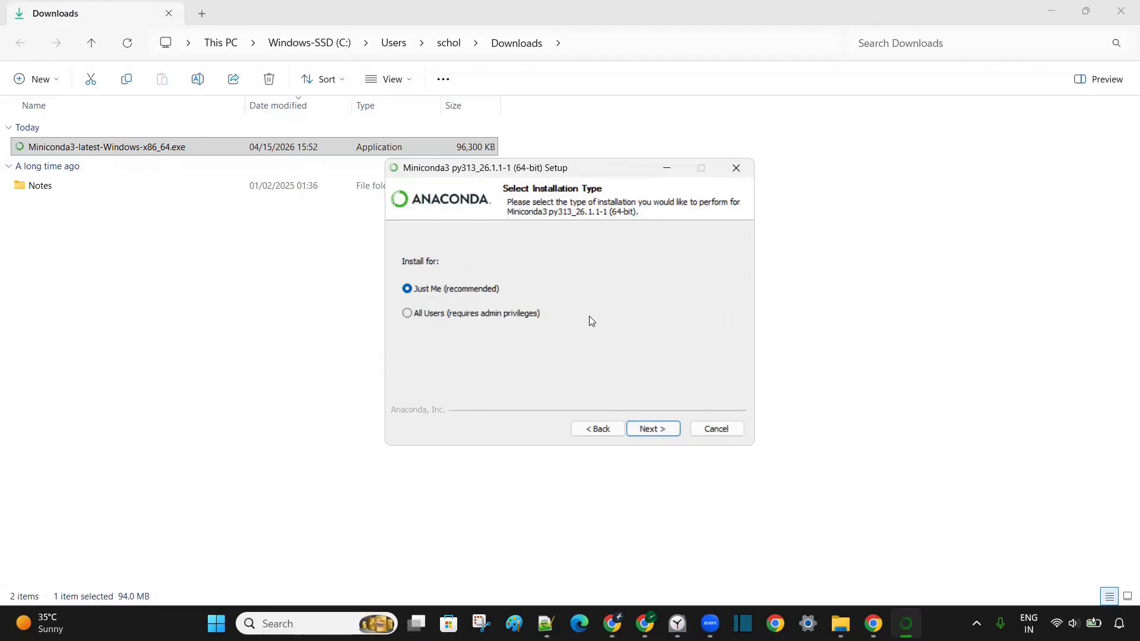
click(652, 431)
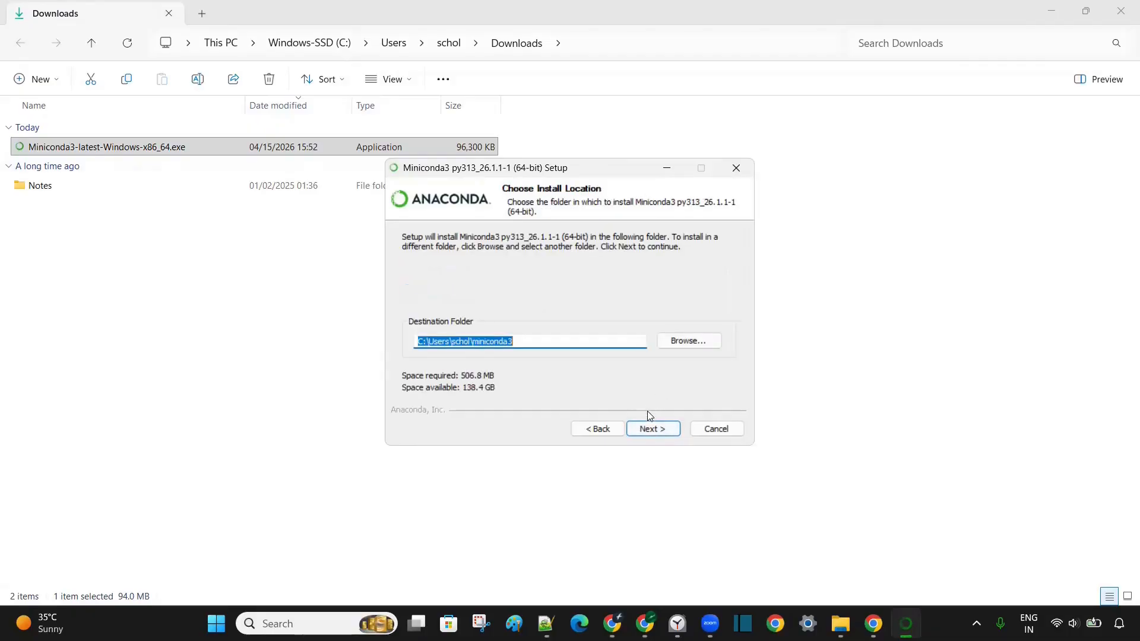
click(656, 430)
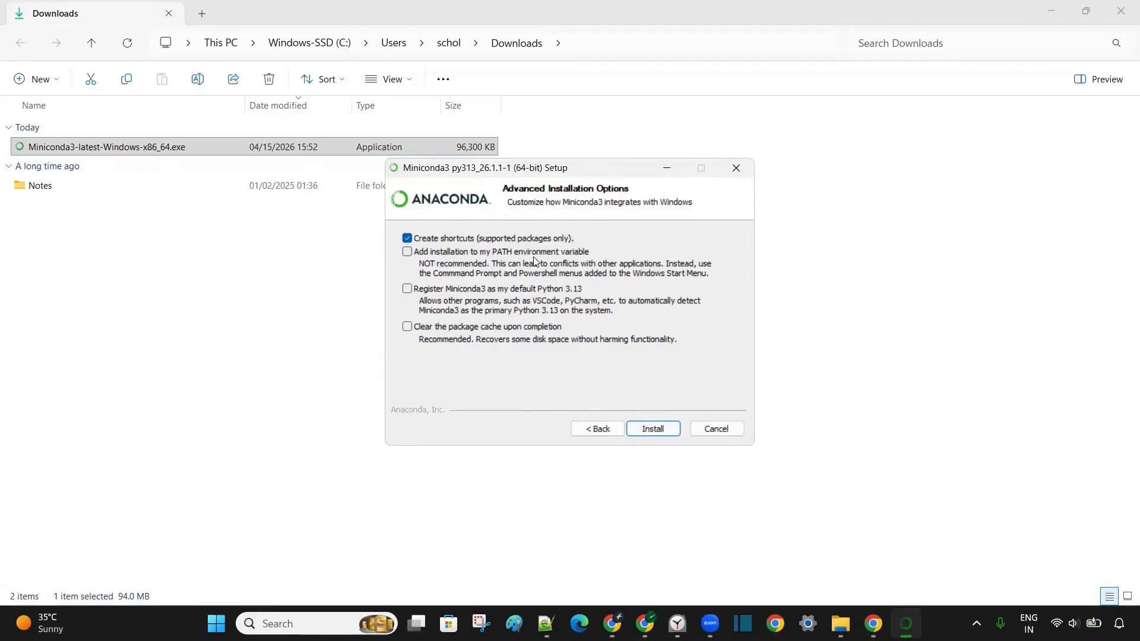
- Enable registering Miniconda as default Python 3.13 and clearing the package cache, then install
click(407, 289)
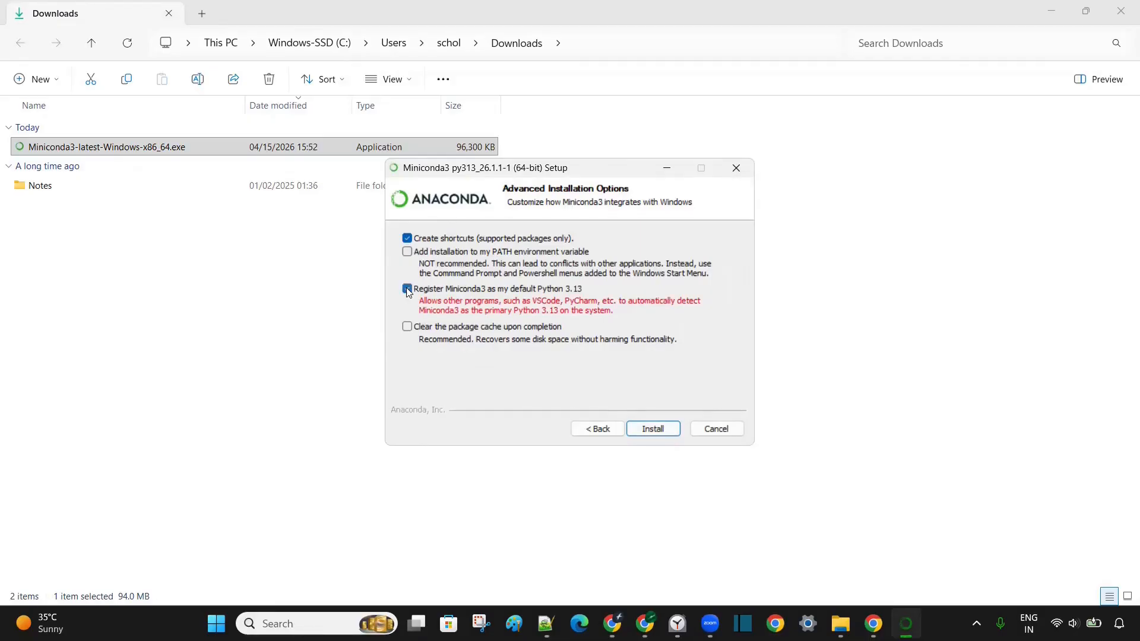
click(407, 327)
click(665, 430)
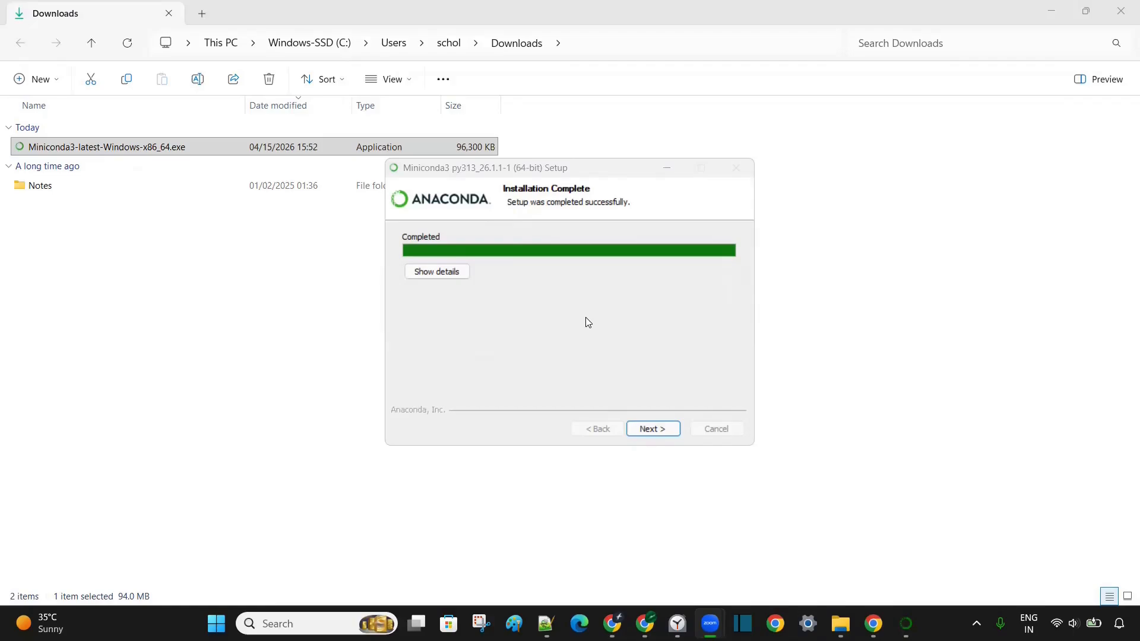
- Finish the installer with 'Getting started with Conda' and 'Welcome to Anaconda' unticked
click(653, 428)
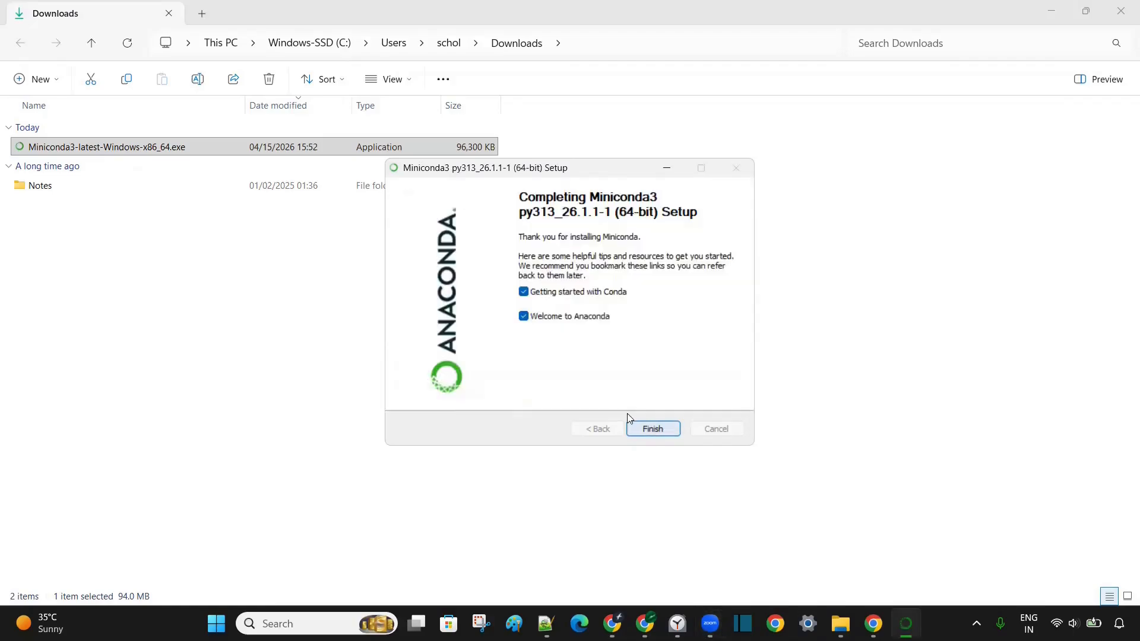
click(523, 291)
click(524, 316)
click(653, 428)
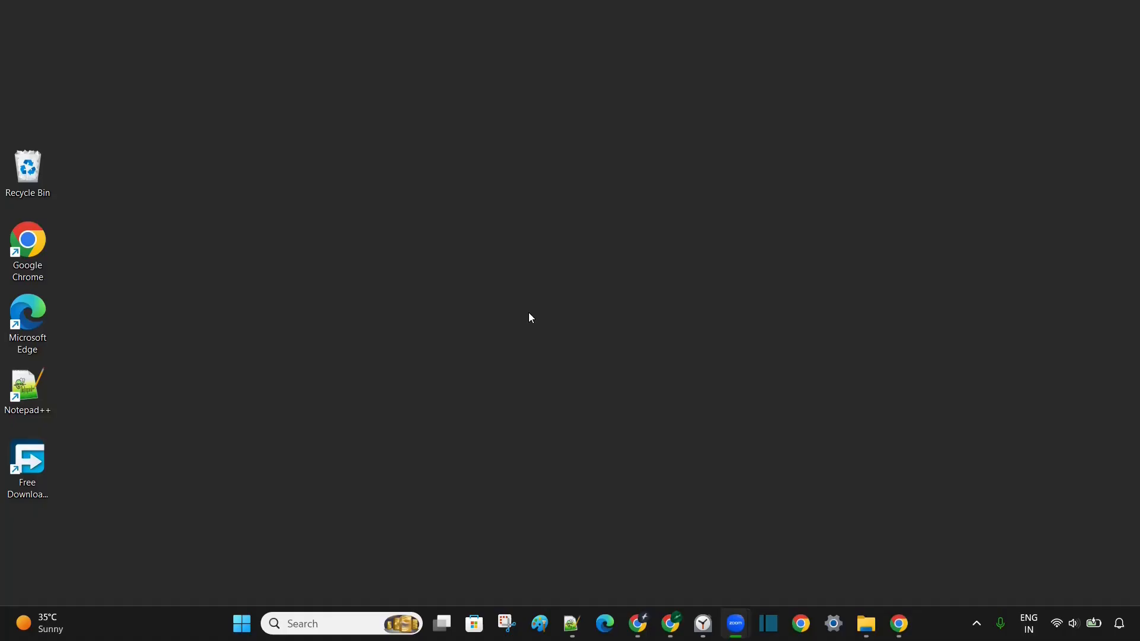
- Launch Anaconda Prompt from the Start menu's Recommended list
key(super)
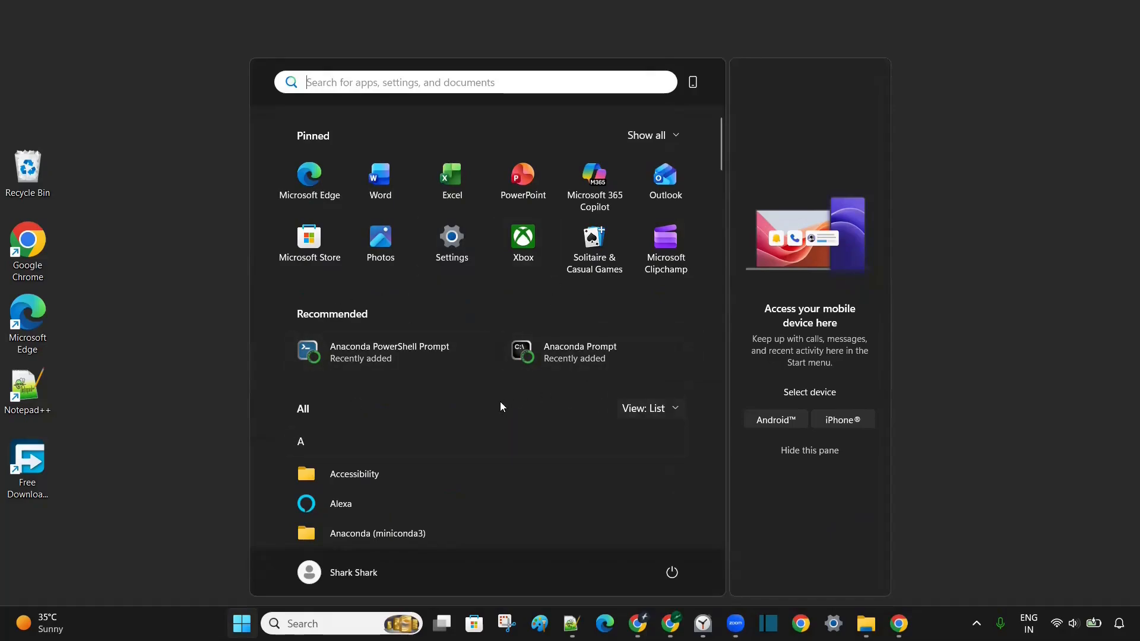
click(595, 353)
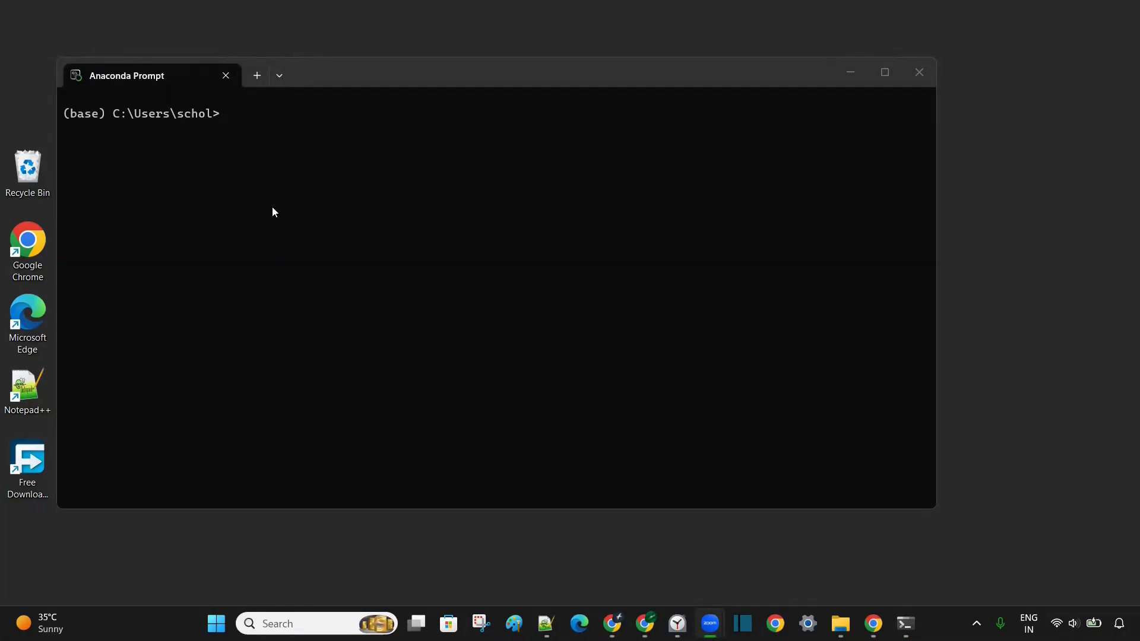
- Run 'conda --version' in Anaconda Prompt, confirming conda 26.1.1
click(251, 116)
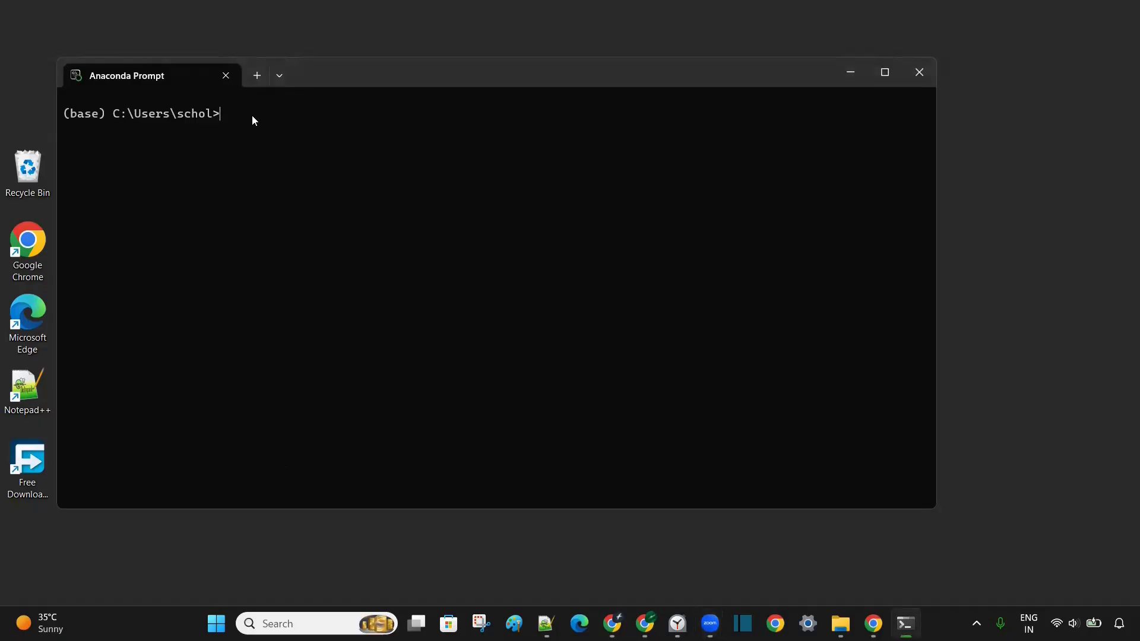
text(conda --version)
key(Return)
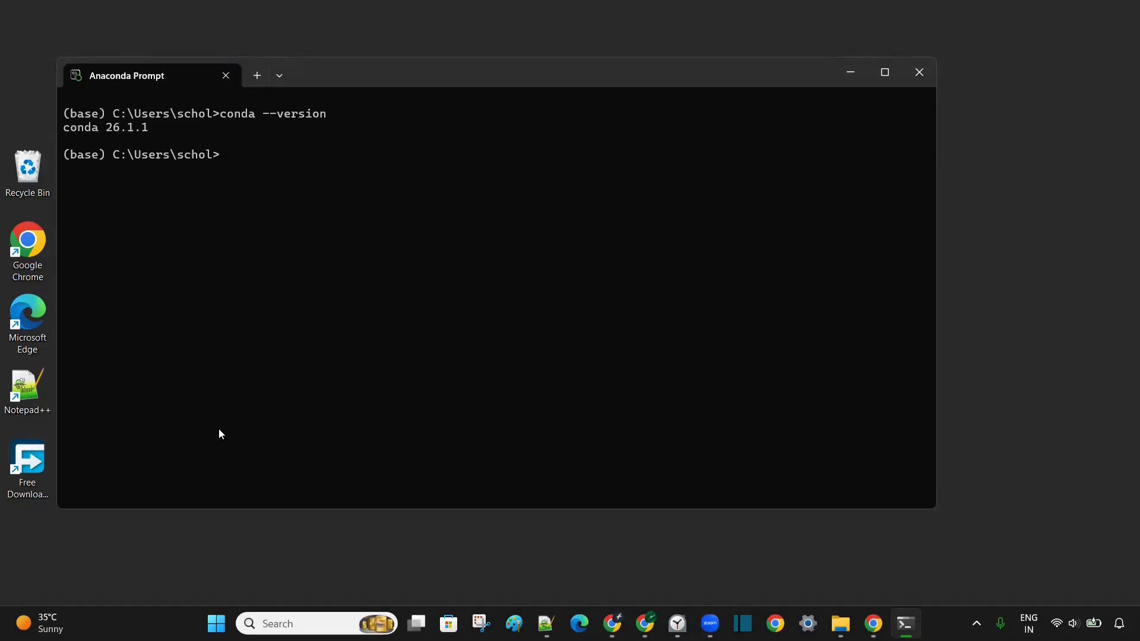
- Run 'conda update -n base -c defaults conda' and accept the Terms of Service for all three channels
click(251, 157)
text(conda update -n base)
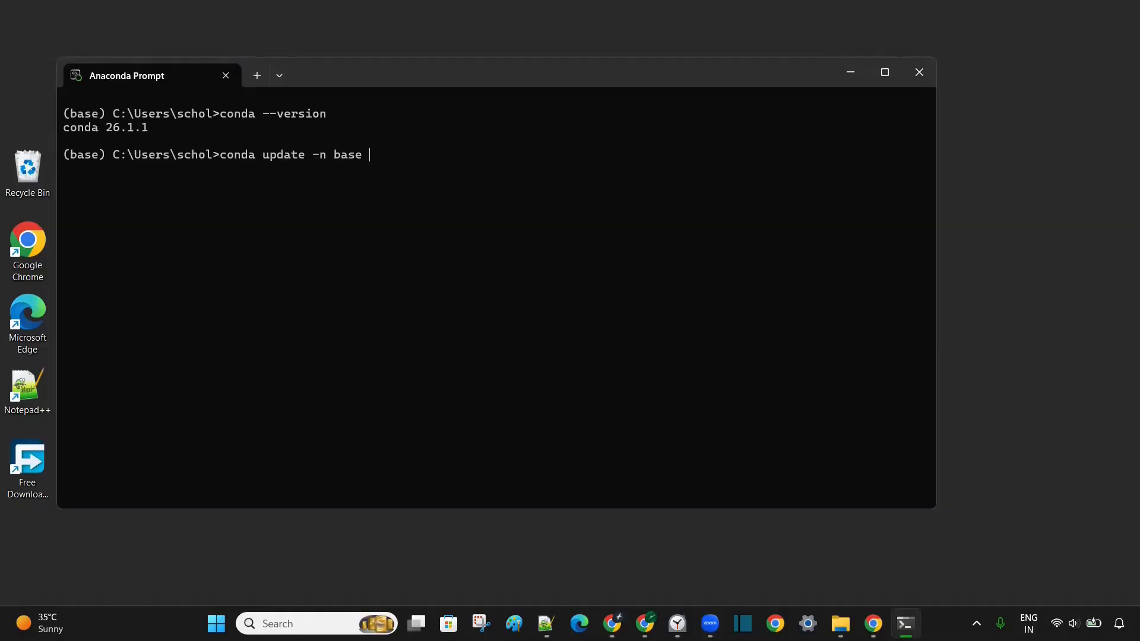
text( -c defaults conda)
key(Return)
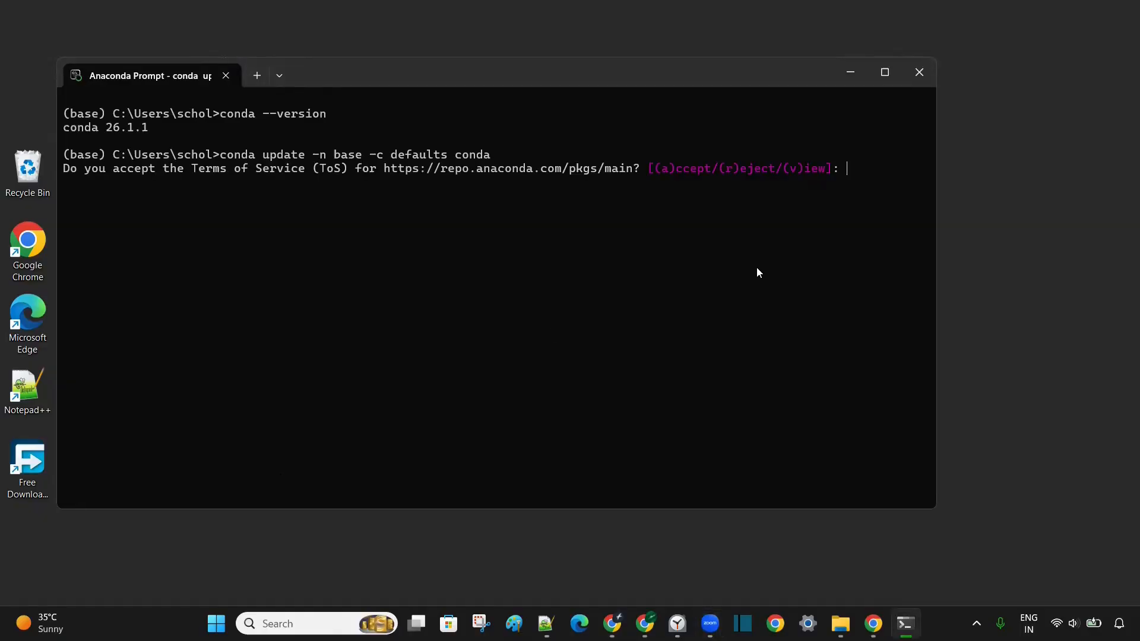
text(a)
key(Return)
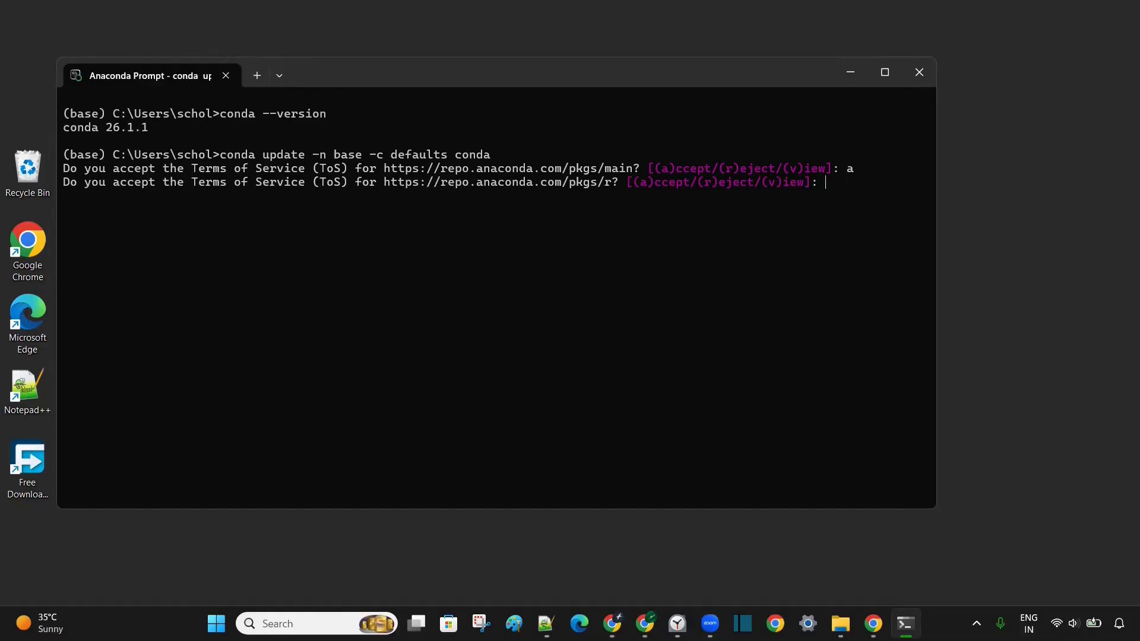
text(a)
key(Return)
text(a)
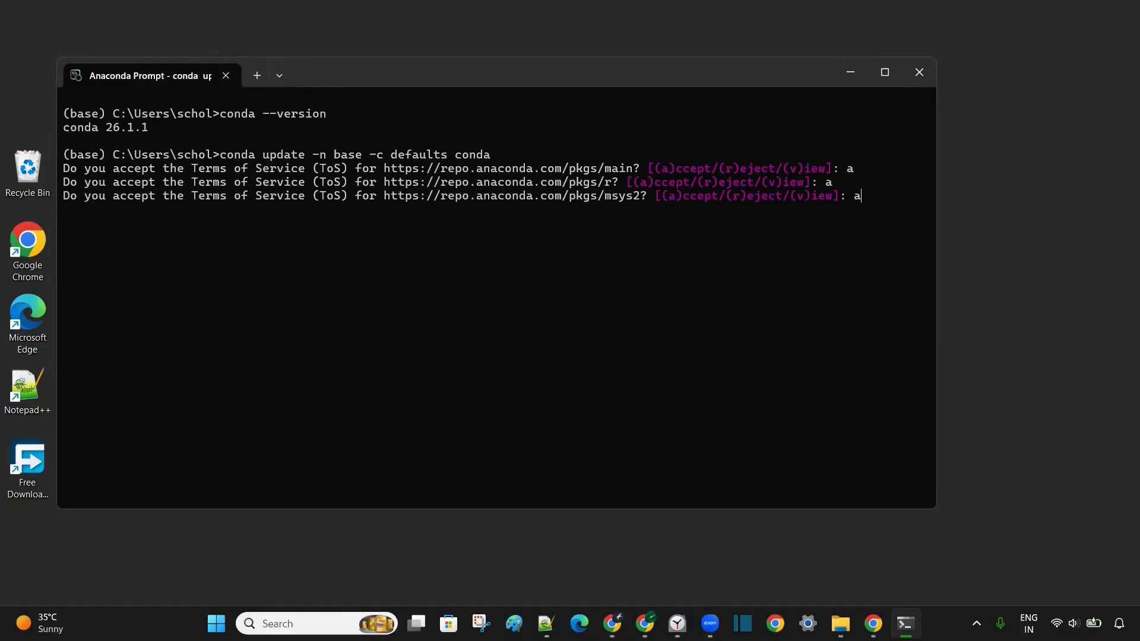
key(Return)
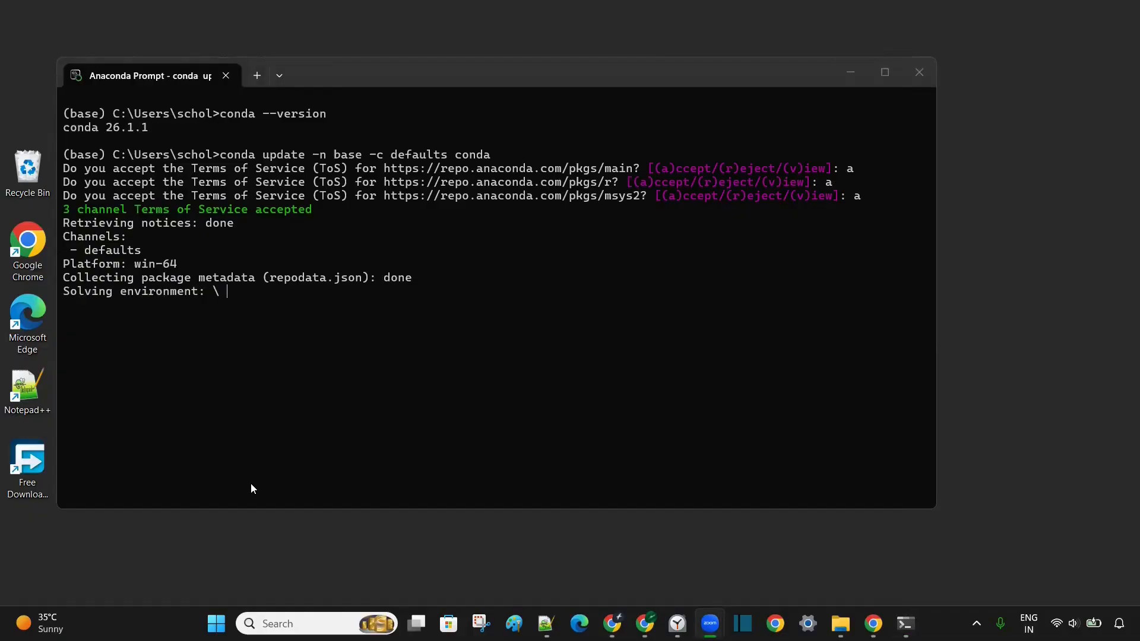
- Confirm the update with y, upgrading ca-certificates to 2026.3.19 and openssl to 3.5.6
click(192, 493)
text(y)
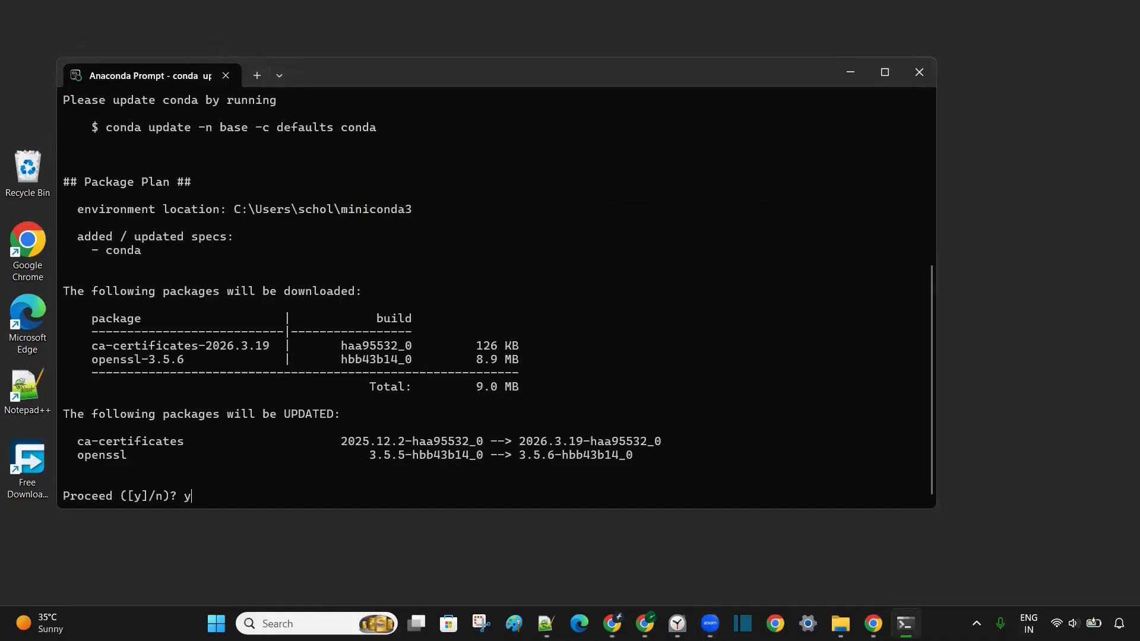
key(Return)
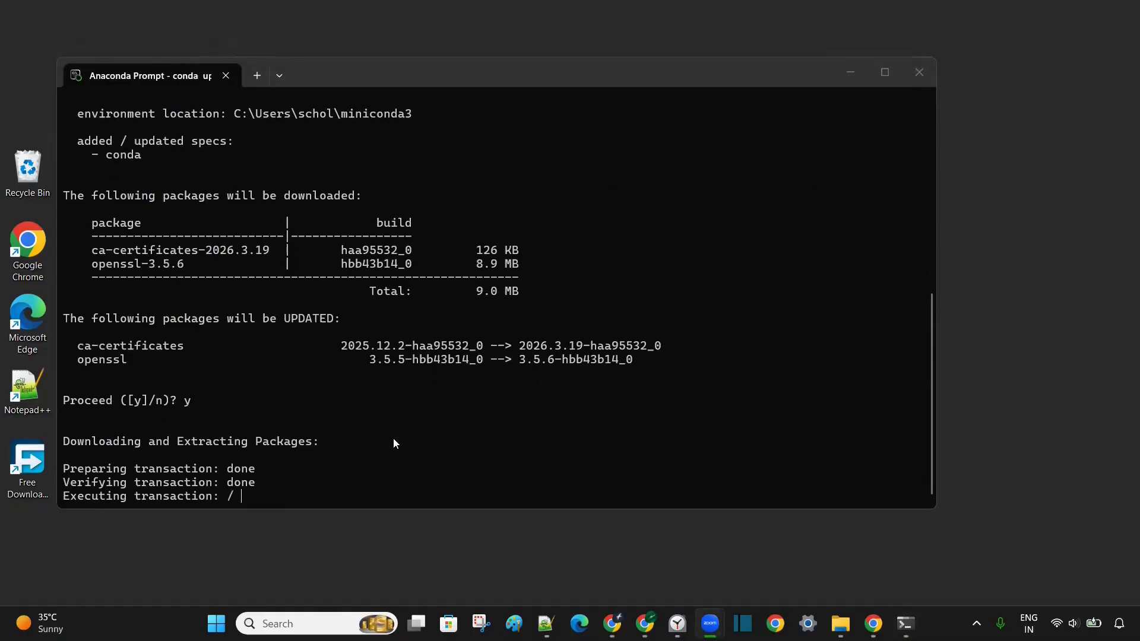
click(234, 496)
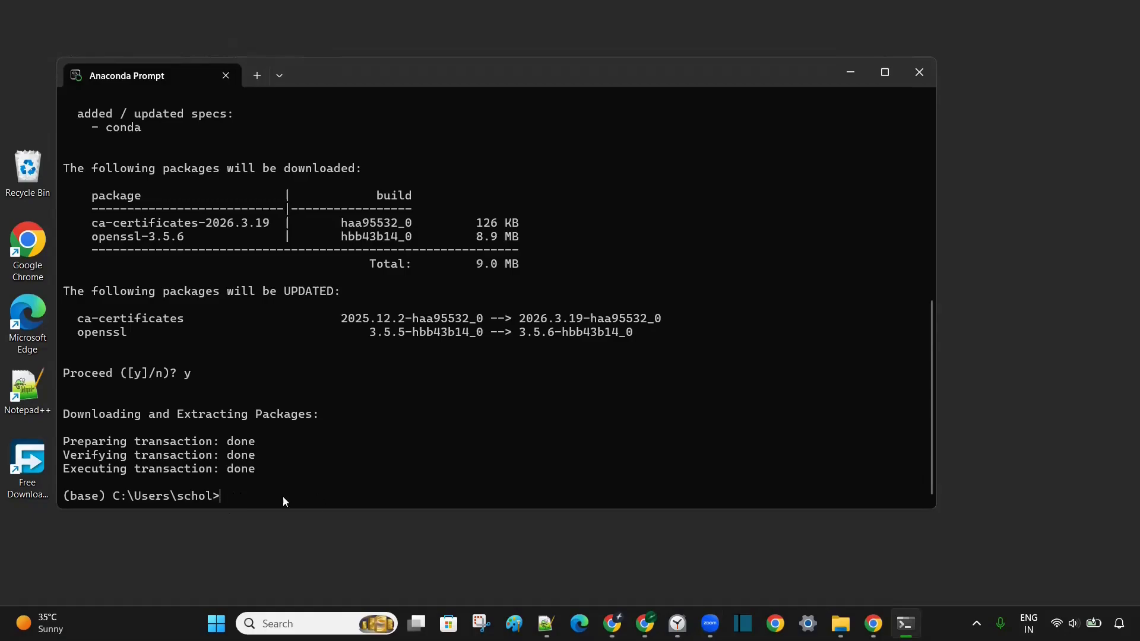
- Confirm the base Python is 3.13.12, then begin typing 'conda create -n myenv'
double_click(80, 496)
click(238, 497)
text(python --version)
key(Return)
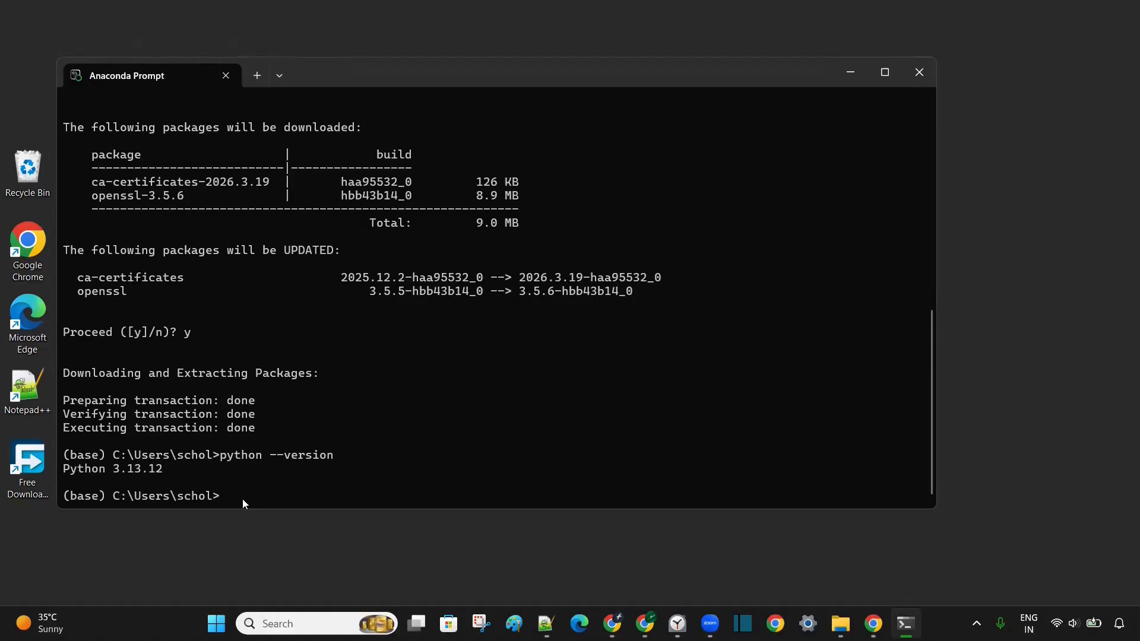
text(conda create -n myenv)
- Create the myenv environment with python=3.11, answering y to proceed
text(pyt)
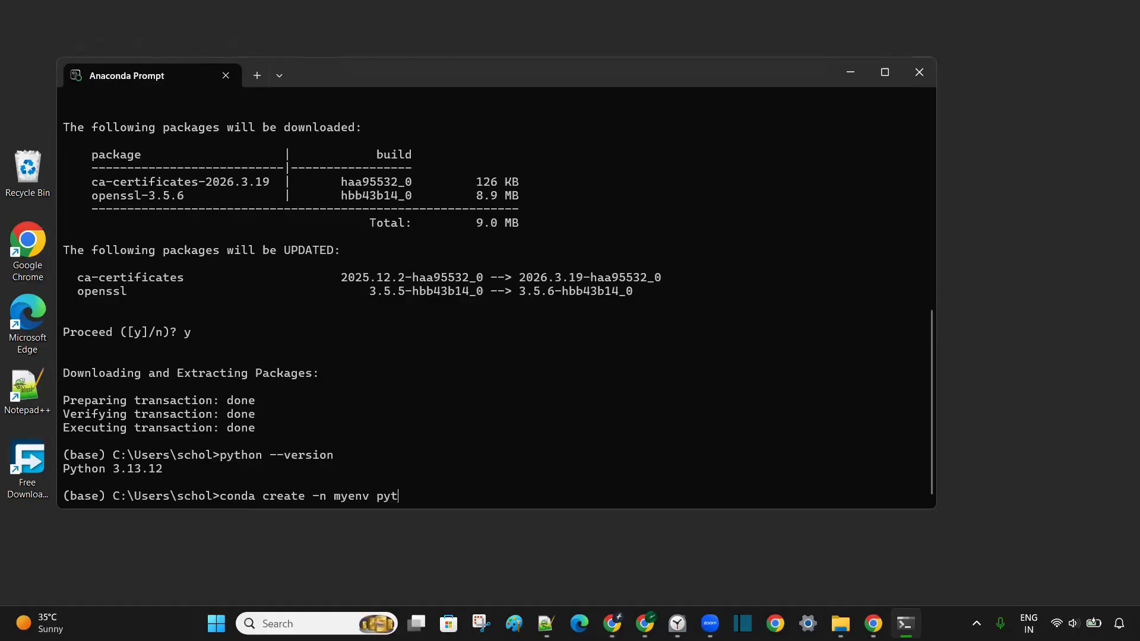
text(hon=3.11)
key(Return)
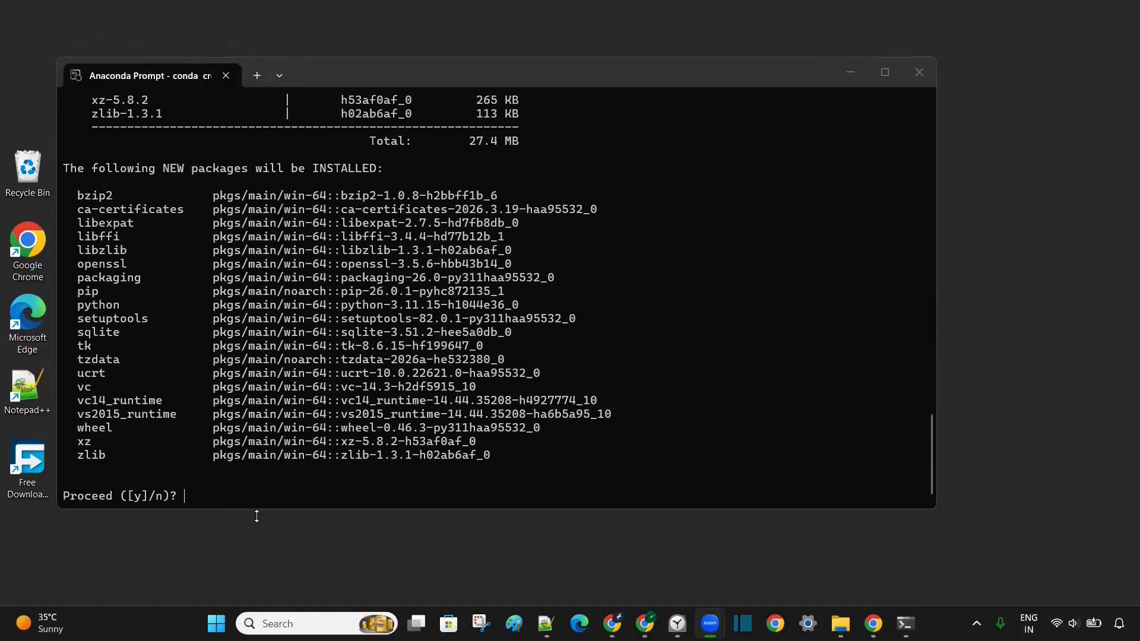
click(201, 498)
text(y)
key(Return)
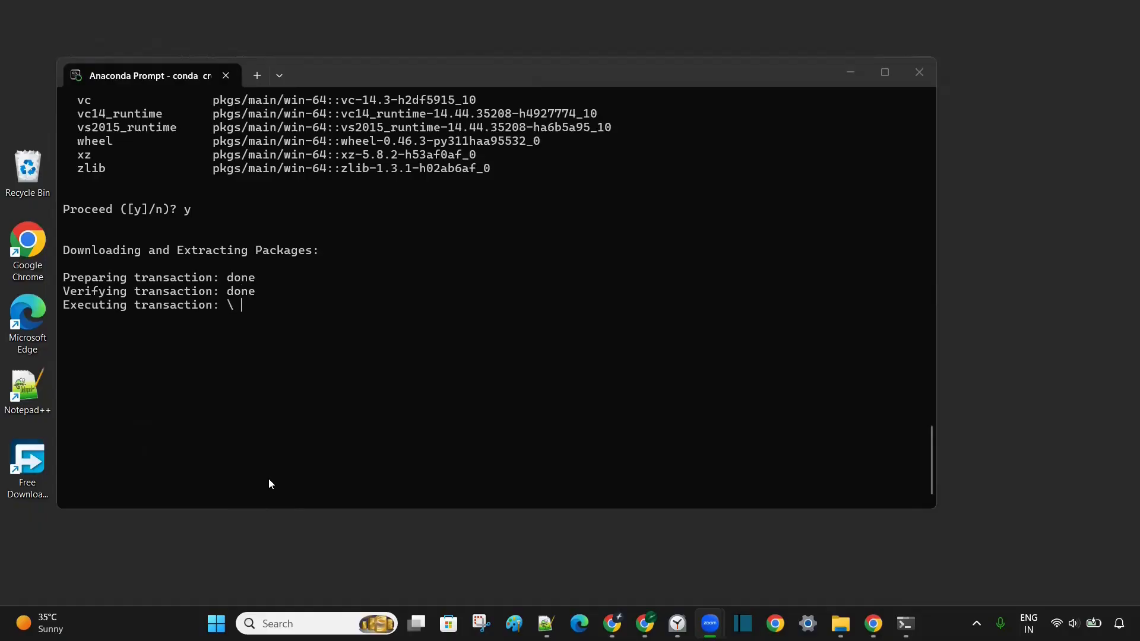
- Activate myenv with 'conda activate myenv' so the prompt shows (myenv)
click(239, 455)
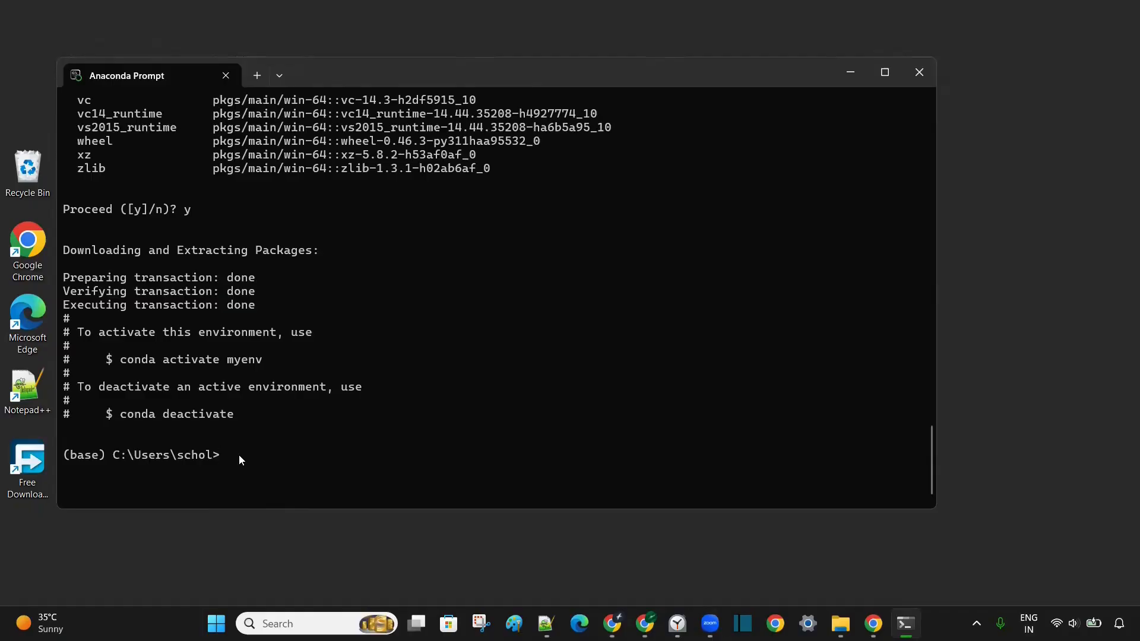
text(conda activate)
text(myenv)
key(Return)
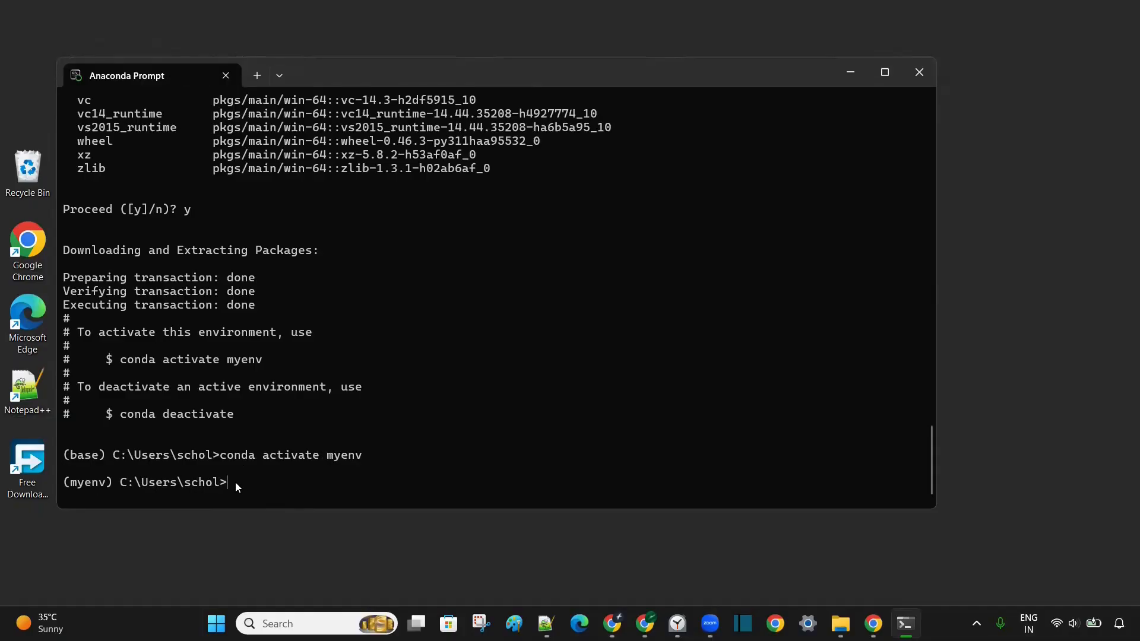
- Point out the myenv and base prompt names, then confirm myenv's Python is 3.11.15
double_click(89, 483)
double_click(81, 456)
click(247, 488)
text(python --version)
key(Return)
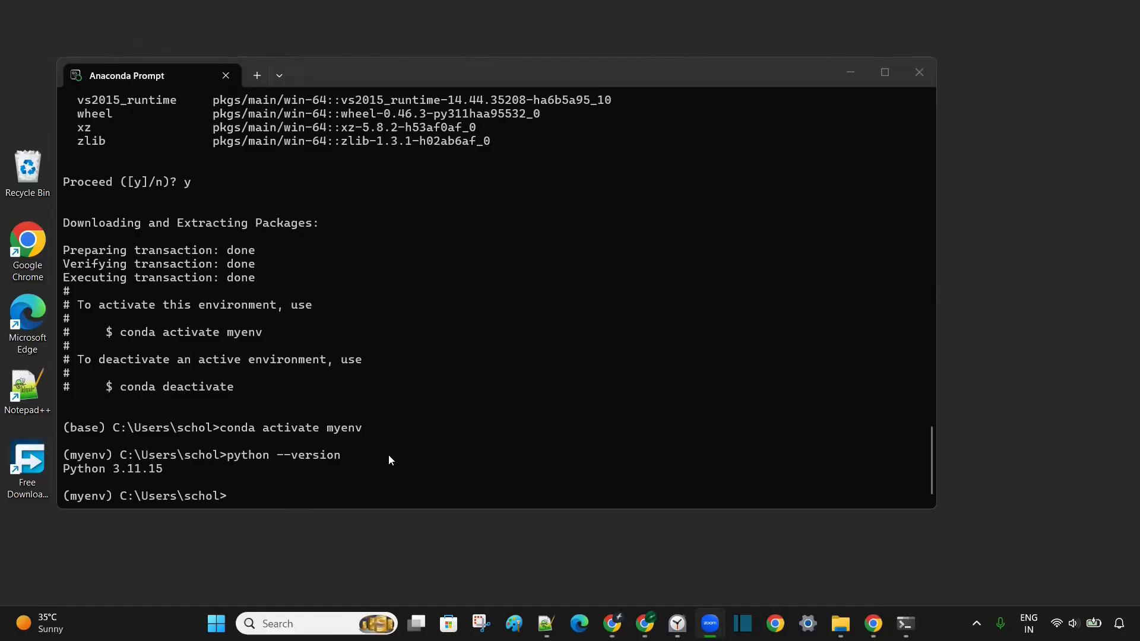
click(266, 503)
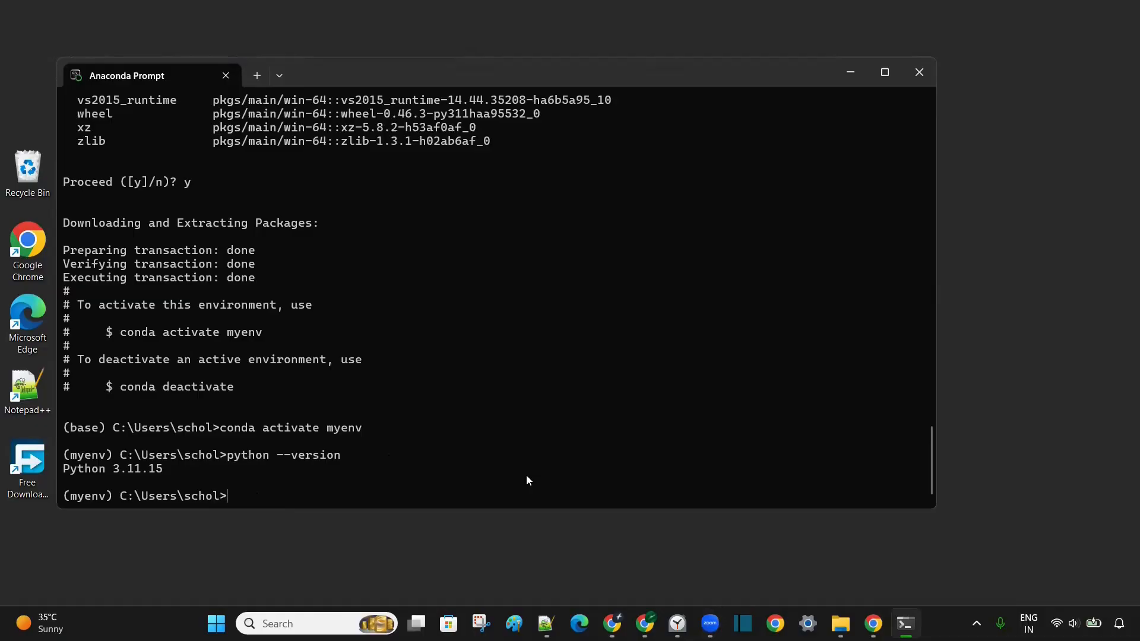
- Install notebook 7.5.5, jupyterlab 4.5.6 and dependencies into myenv with 'conda install notebook'
text(conda install notebook)
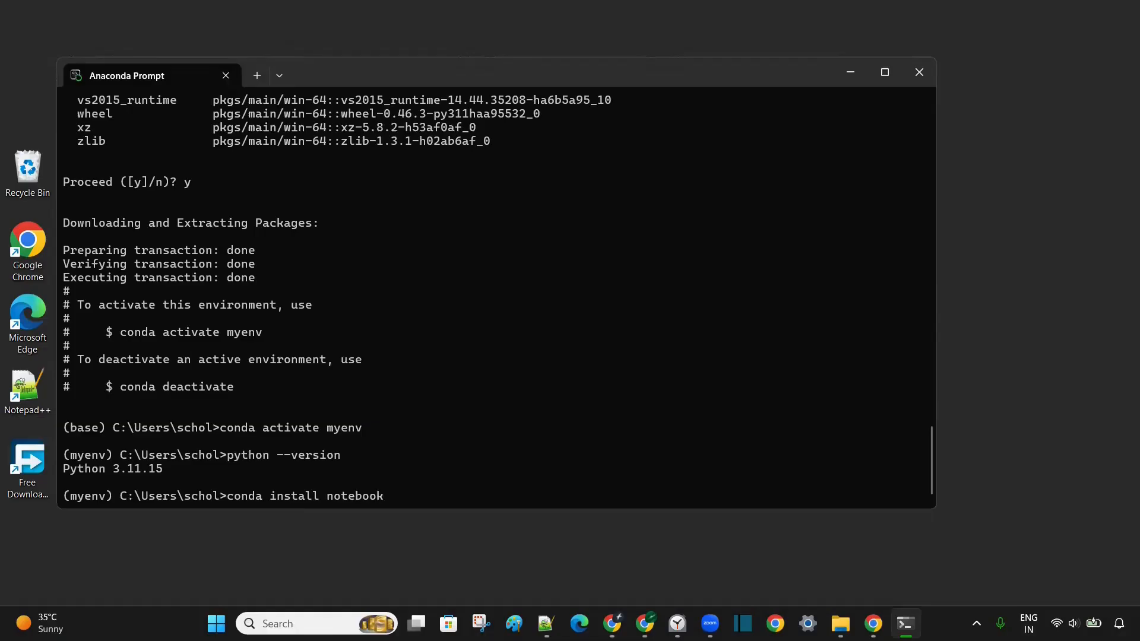
key(Return)
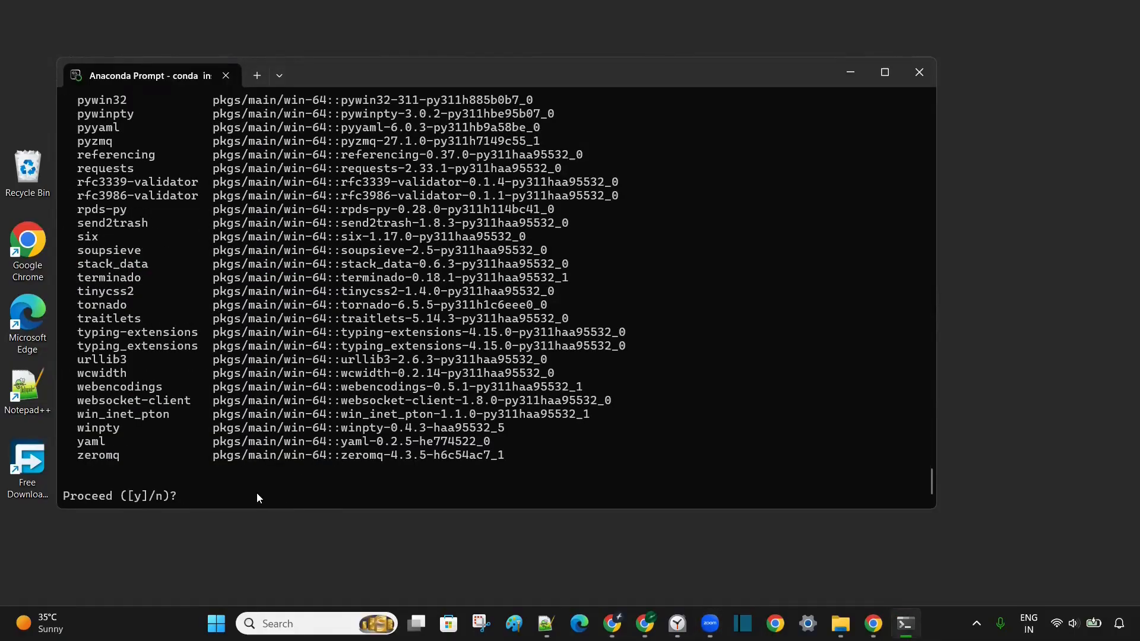
text(y)
key(Return)
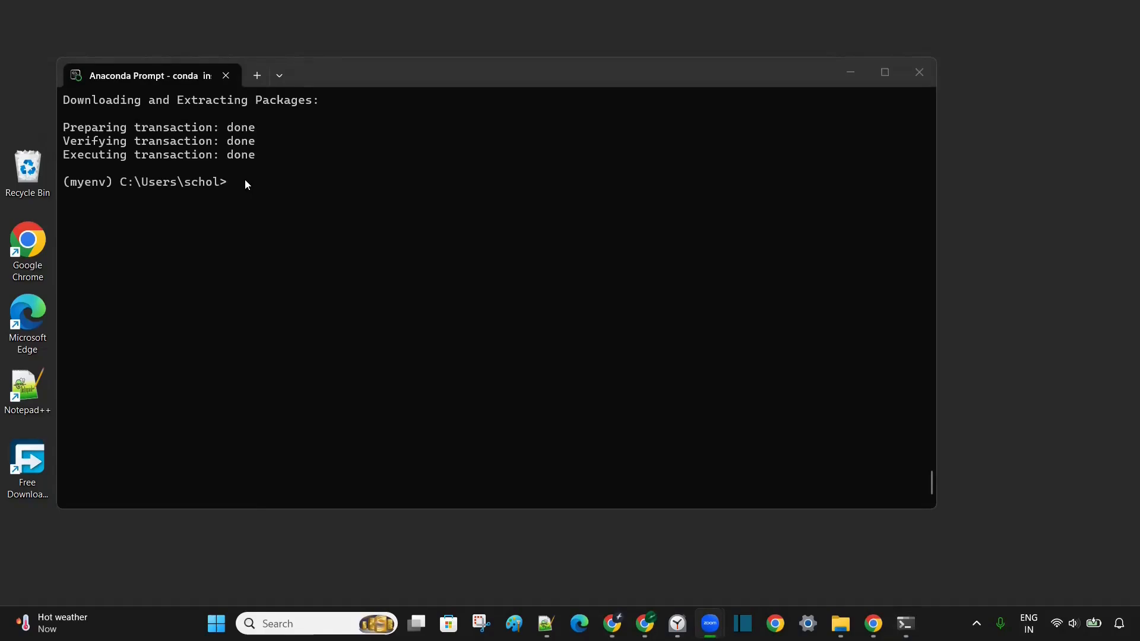
click(265, 184)
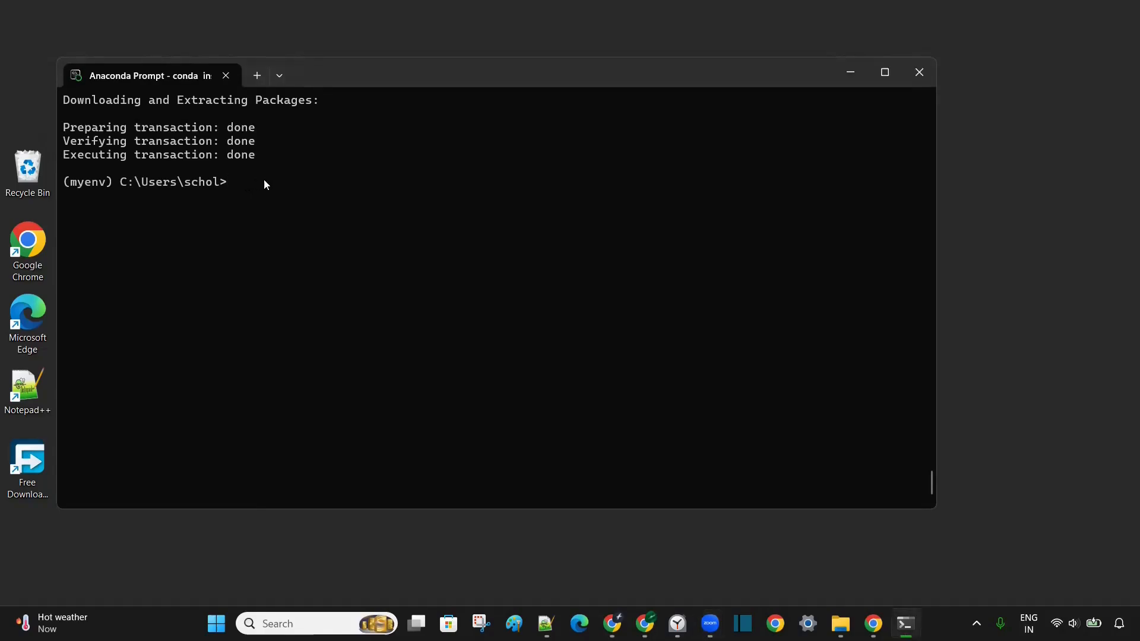
- Type 'jupyter notebook' at the prompt, then scroll the blog to the Installation Complete screenshot
text(jupyter notebook)
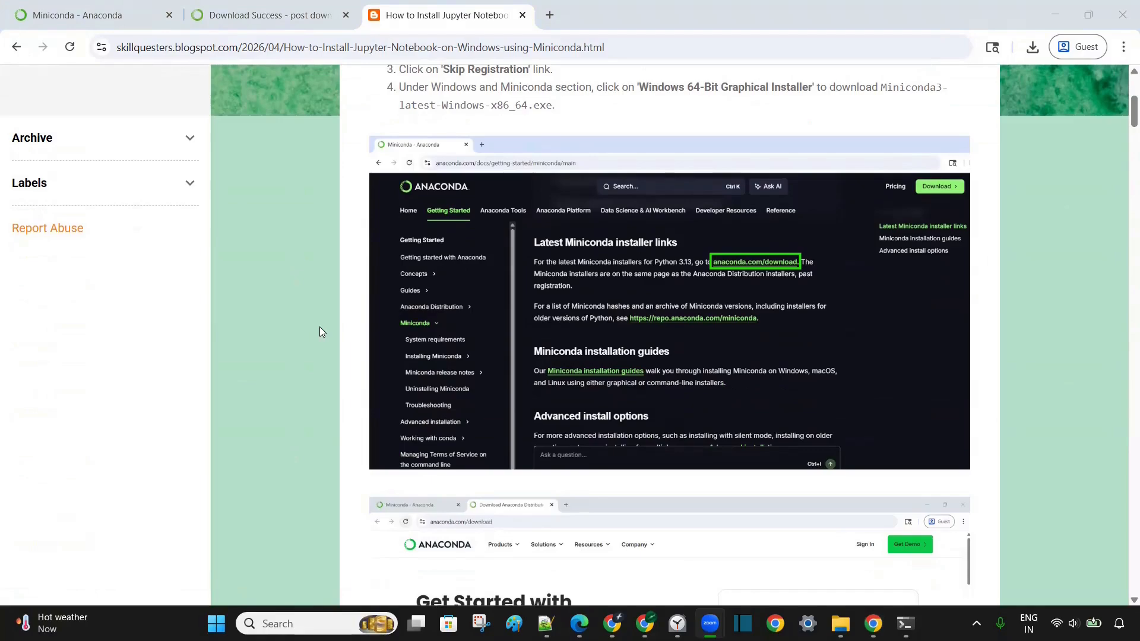
scroll(321, 332, down, 1)
scroll(320, 326, down, 6)
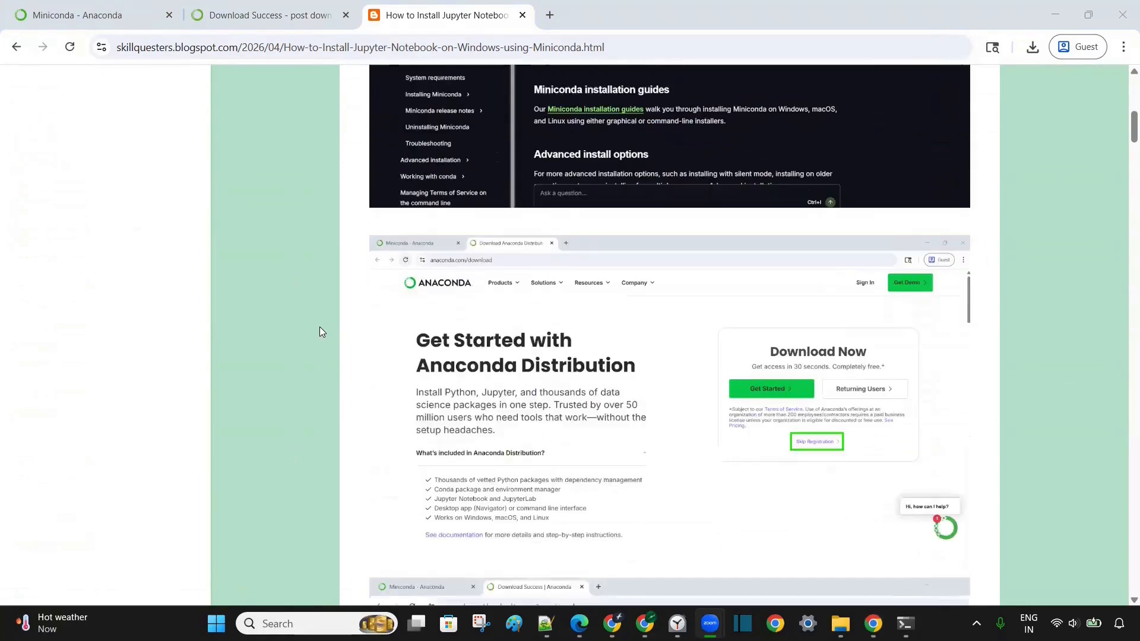
scroll(319, 327, down, 8)
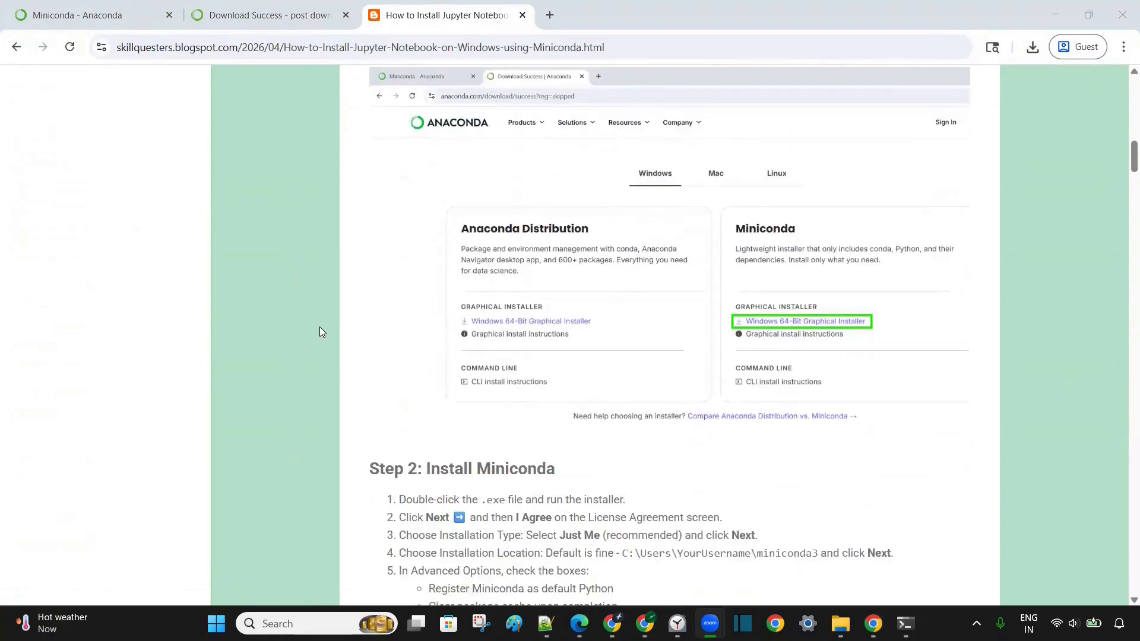
scroll(319, 330, down, 11)
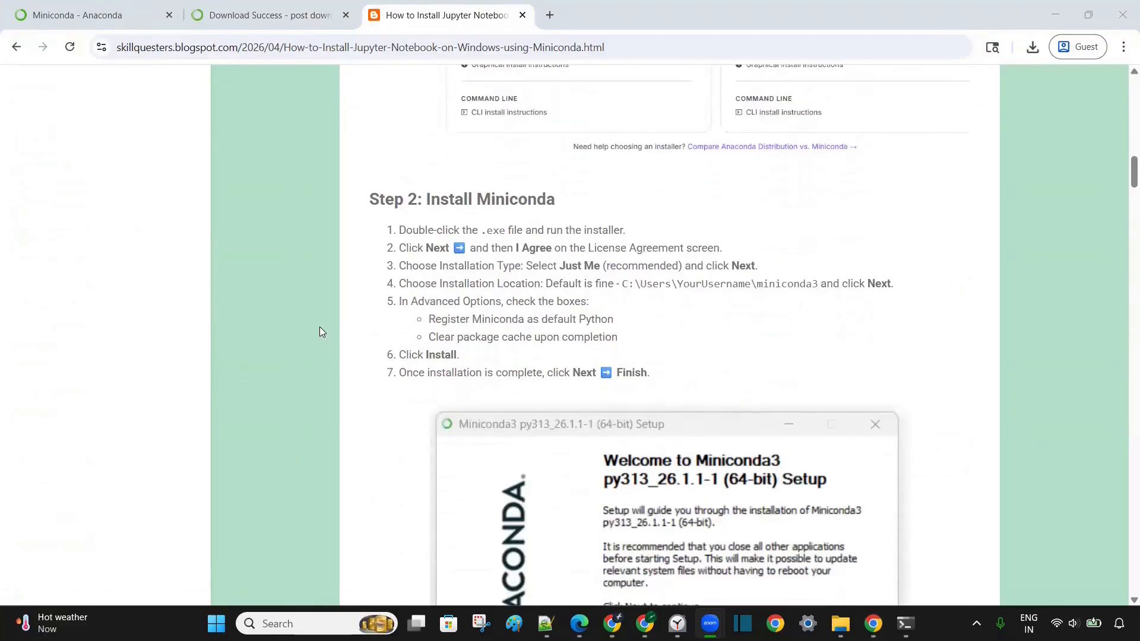
scroll(320, 331, down, 12)
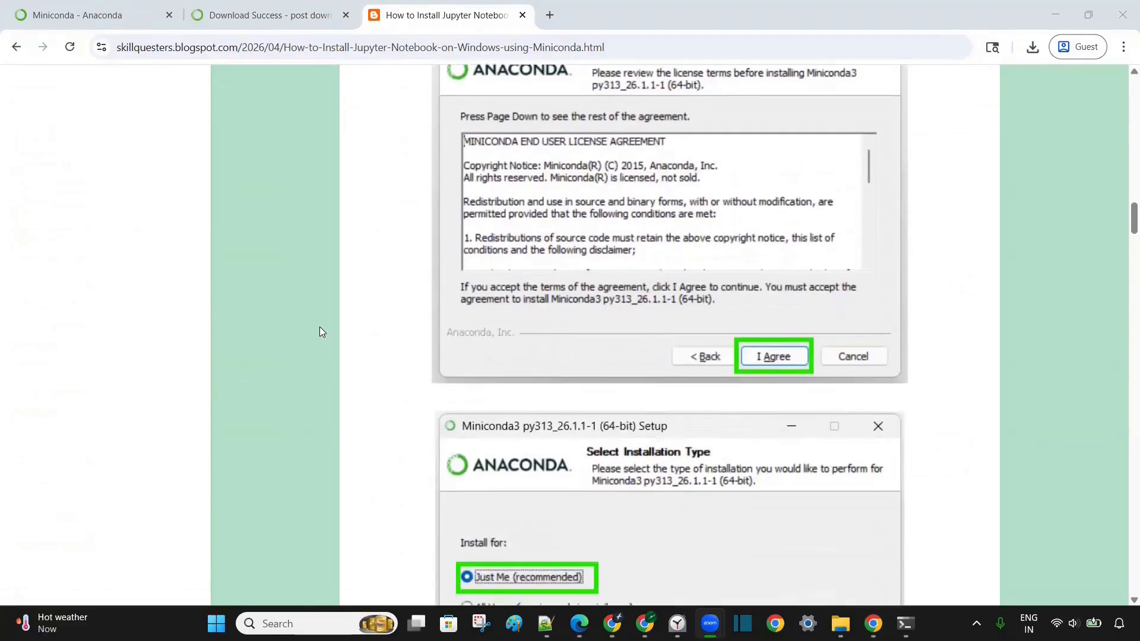
scroll(319, 331, down, 15)
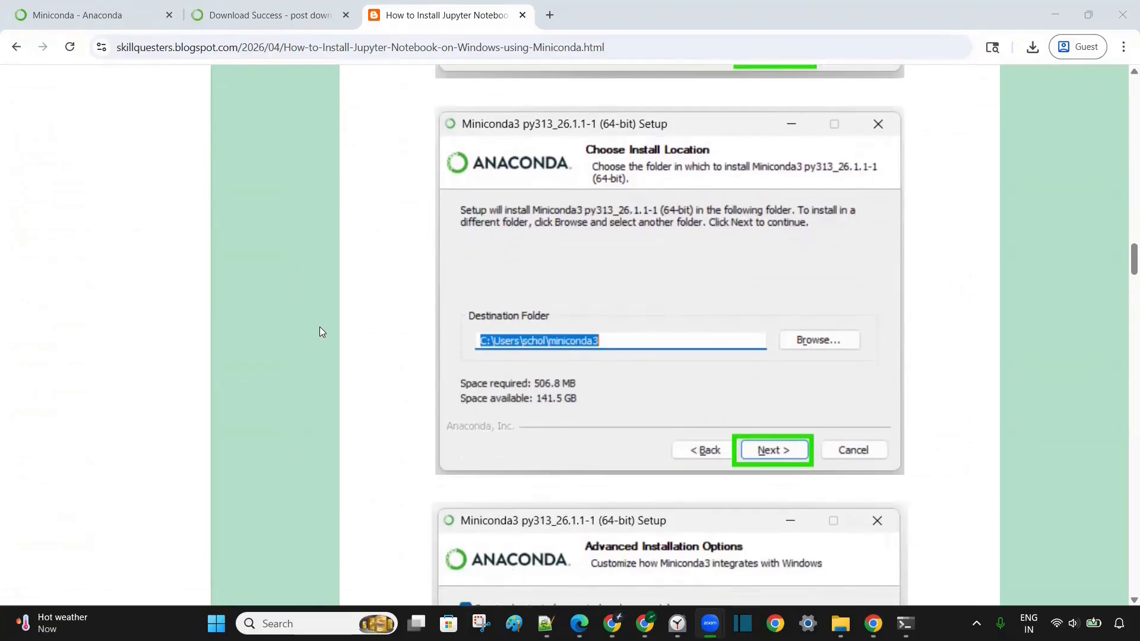
scroll(321, 331, down, 14)
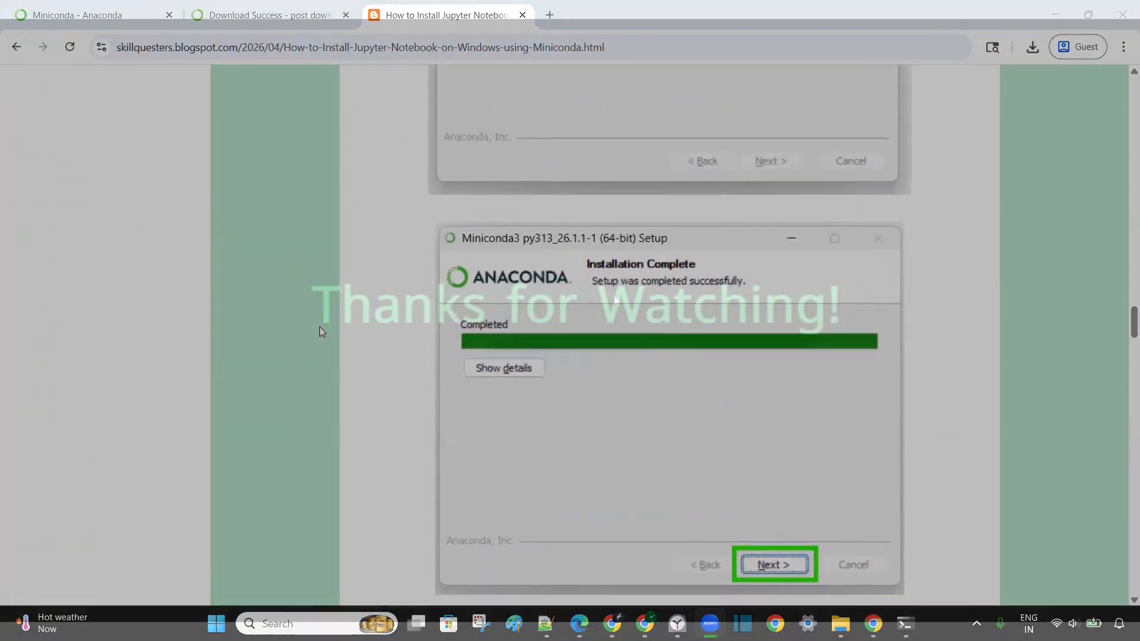